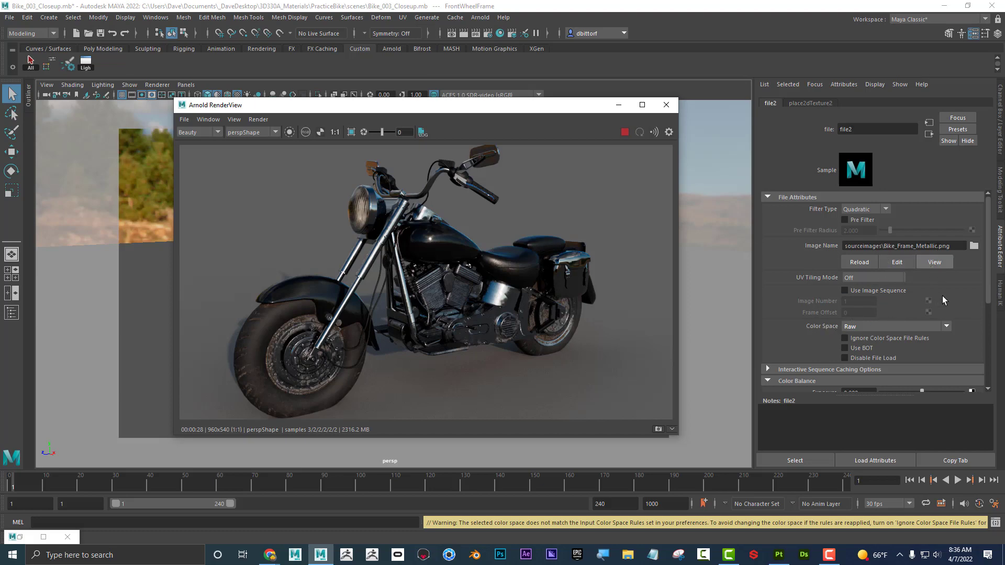
- Review the Bike_Frame_Metallic.png color space options, keep it at Raw, and open the Windows menu
{"action": "left_click", "coordinate": [945, 326]}
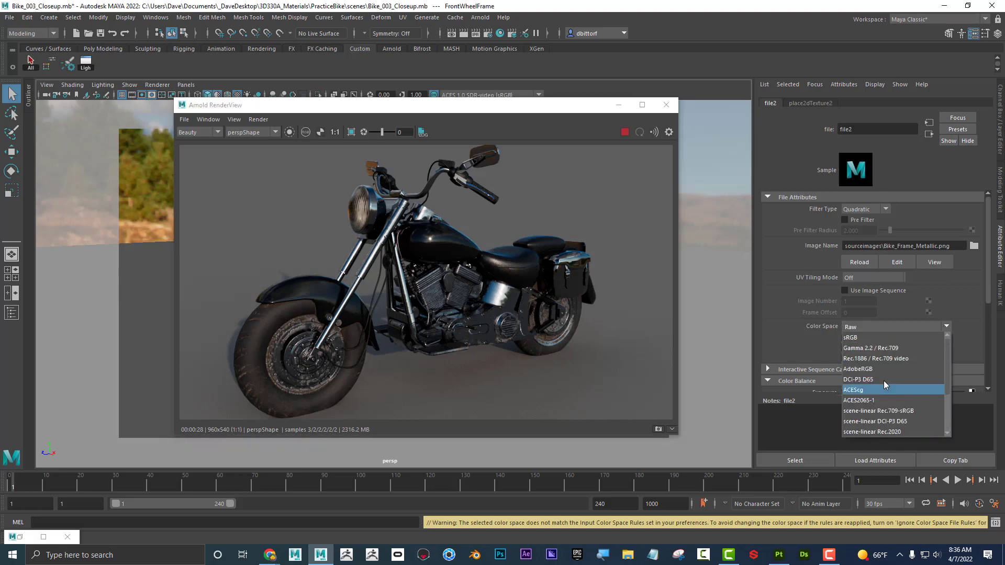
{"action": "scroll", "coordinate": [883, 381], "scroll_direction": "down", "scroll_amount": 1}
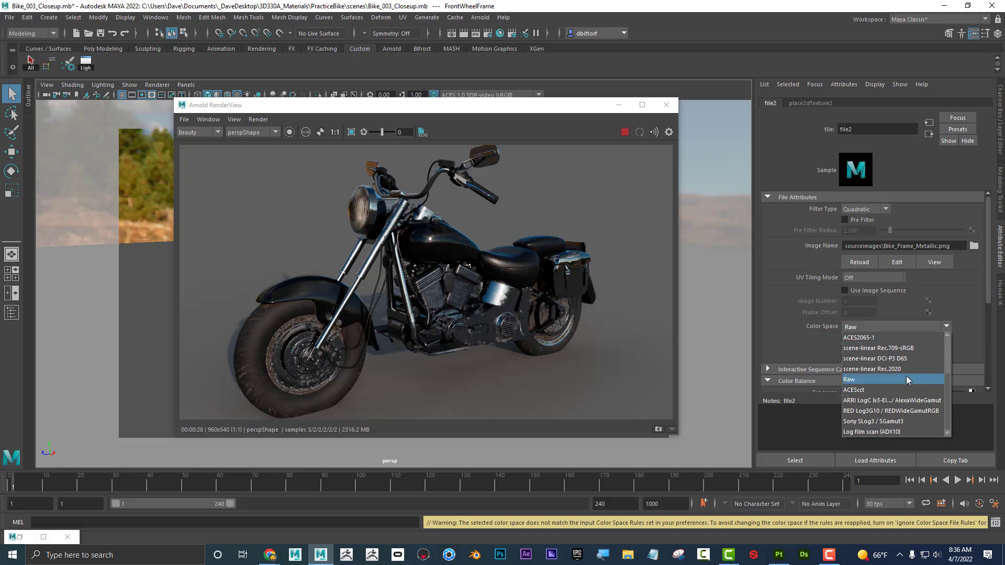
{"action": "left_click", "coordinate": [808, 334]}
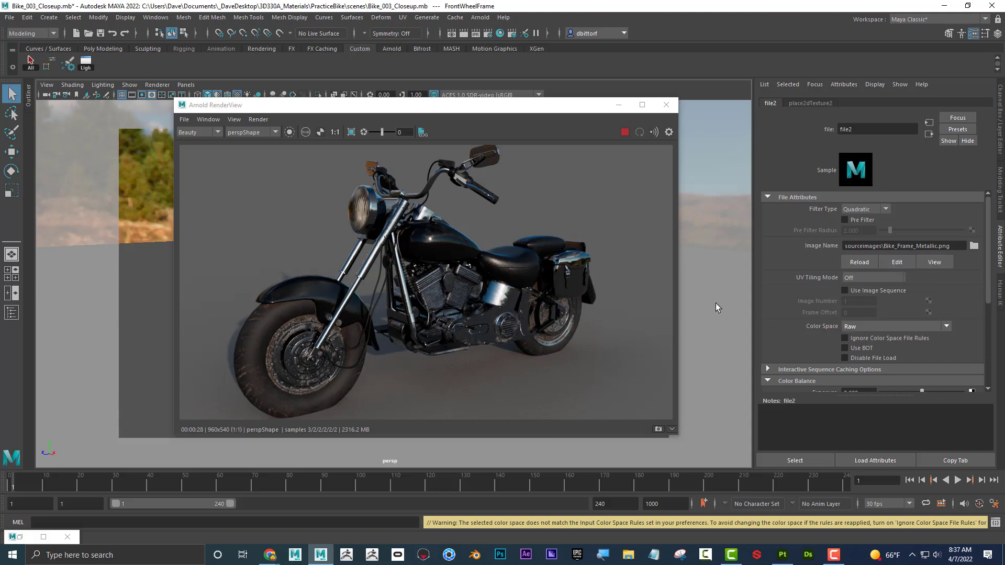
{"action": "left_click_drag", "start_coordinate": [514, 114], "coordinate": [500, 119]}
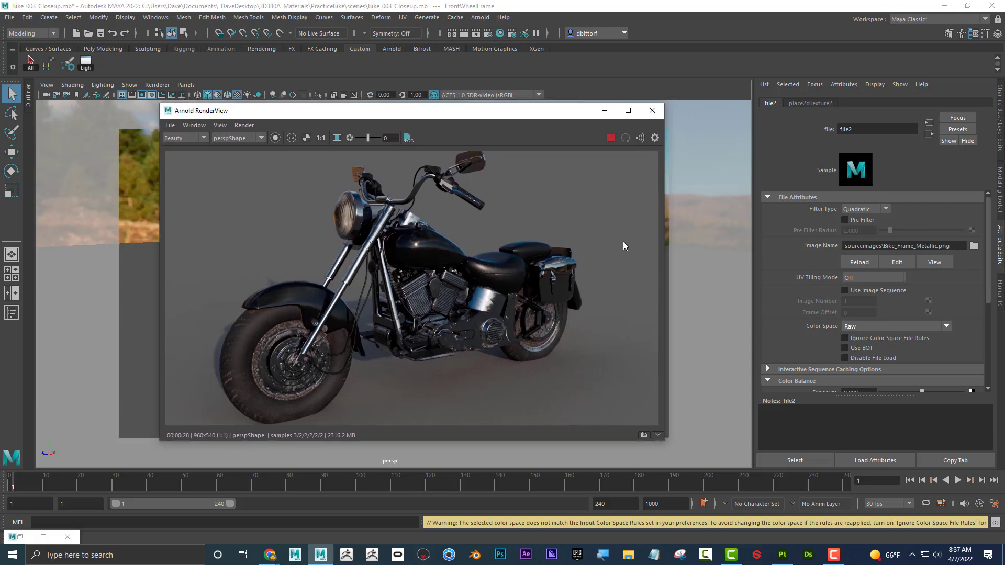
{"action": "left_click", "coordinate": [155, 18]}
- Disable Enable Color Management in the Preferences' Color Management category
{"action": "mouse_move", "coordinate": [215, 118]}
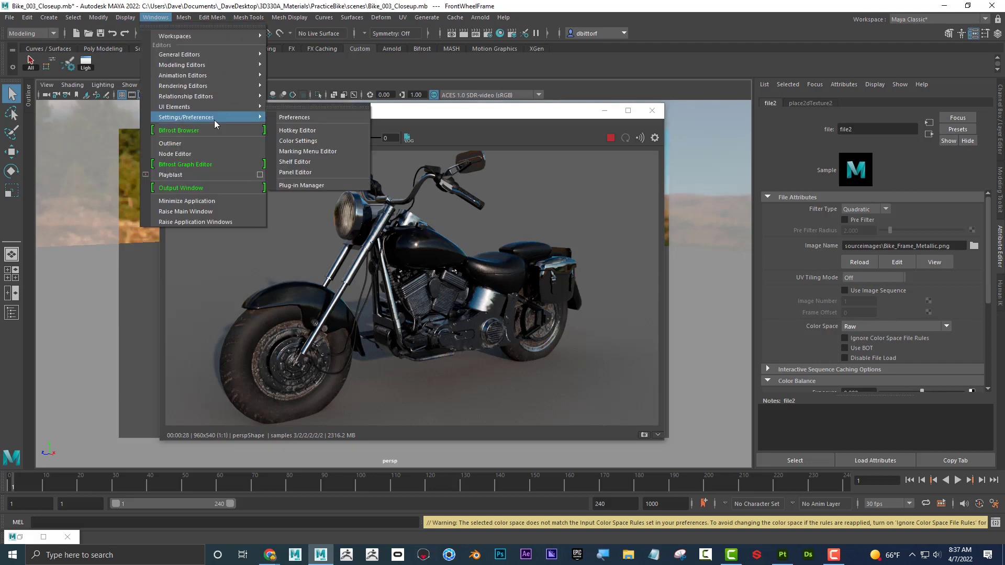
{"action": "left_click", "coordinate": [309, 118]}
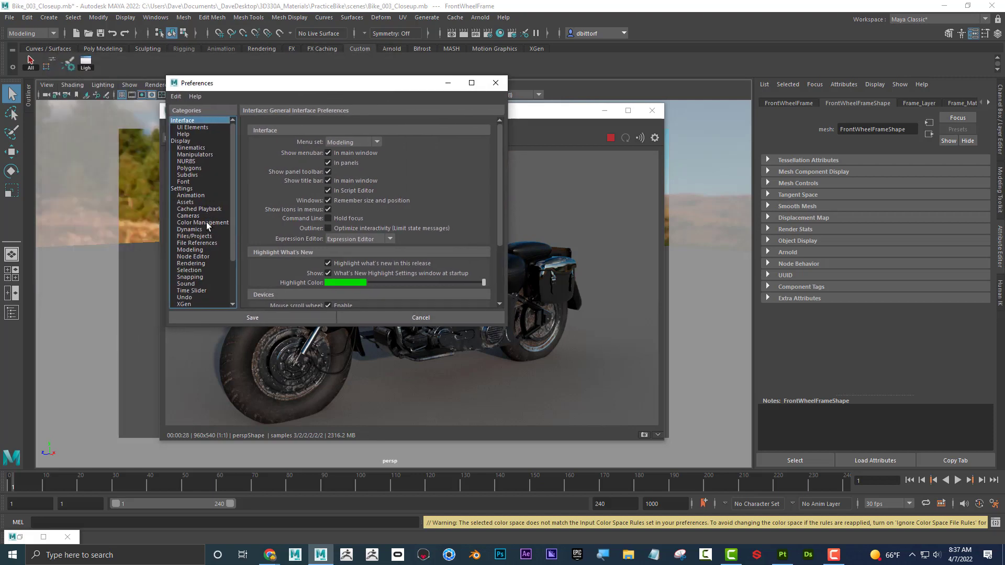
{"action": "left_click", "coordinate": [206, 222]}
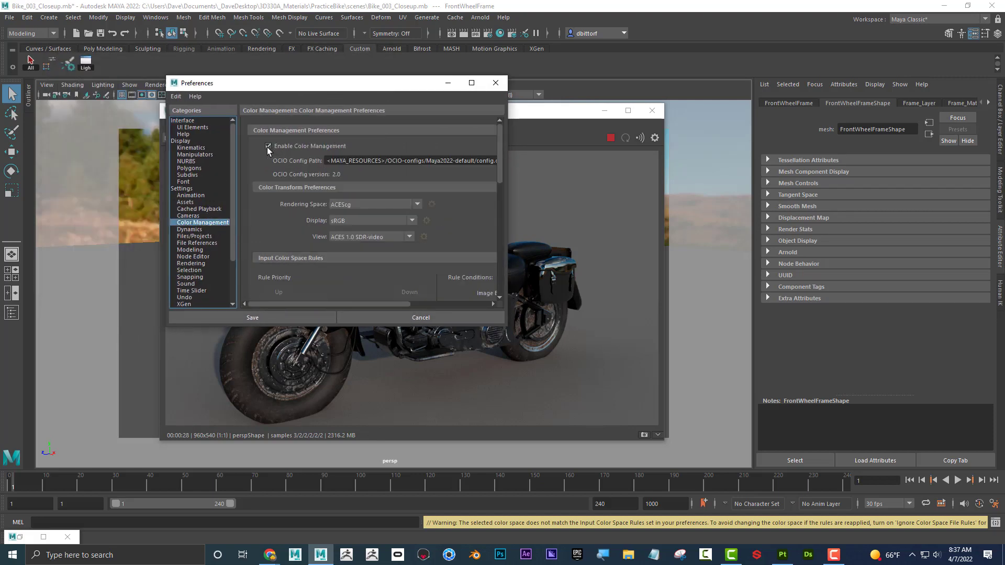
{"action": "left_click", "coordinate": [268, 146]}
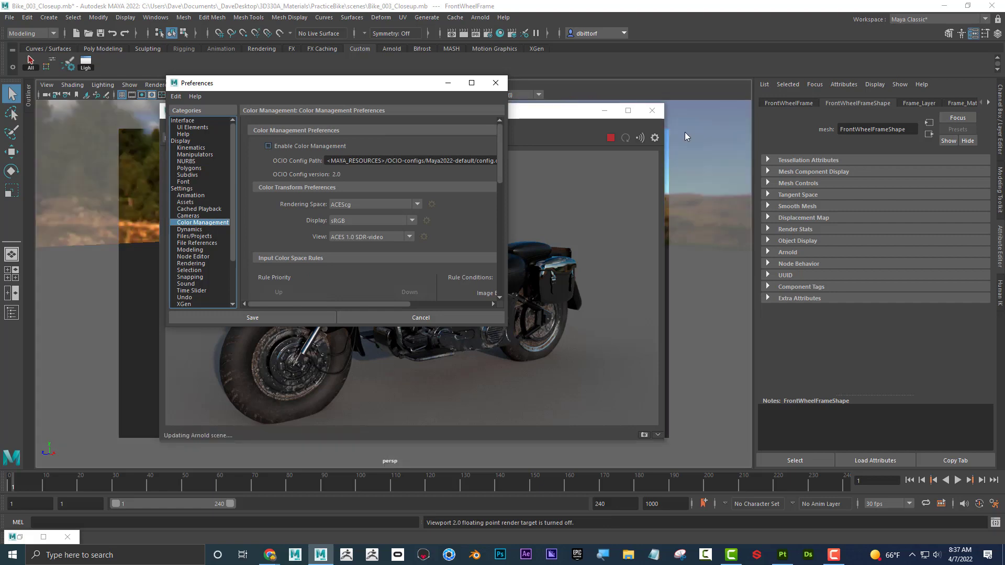
- Rearrange the Preferences and Arnold RenderView windows, then select the gas tank
{"action": "left_click_drag", "start_coordinate": [354, 91], "coordinate": [739, 95]}
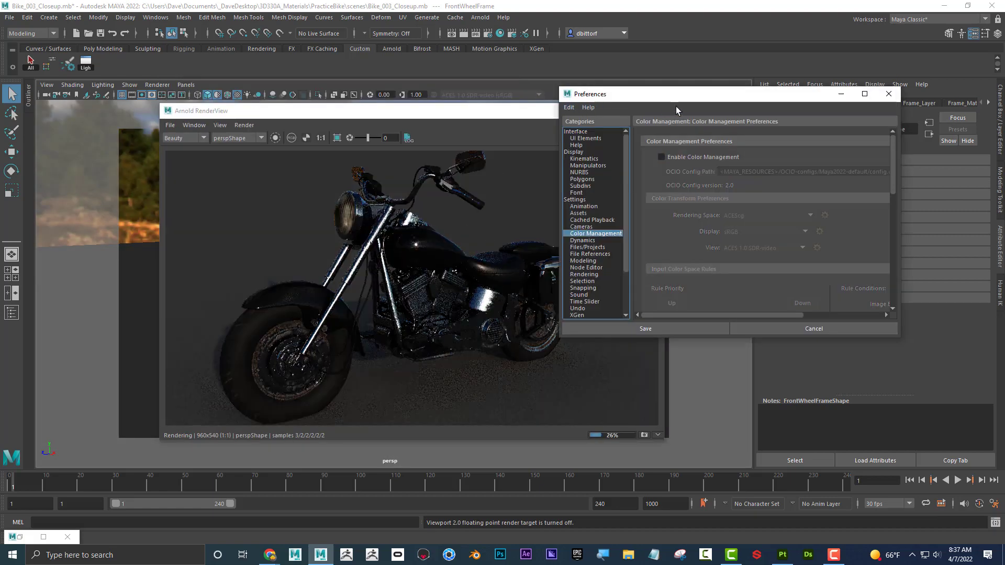
{"action": "left_click_drag", "start_coordinate": [681, 98], "coordinate": [339, 99]}
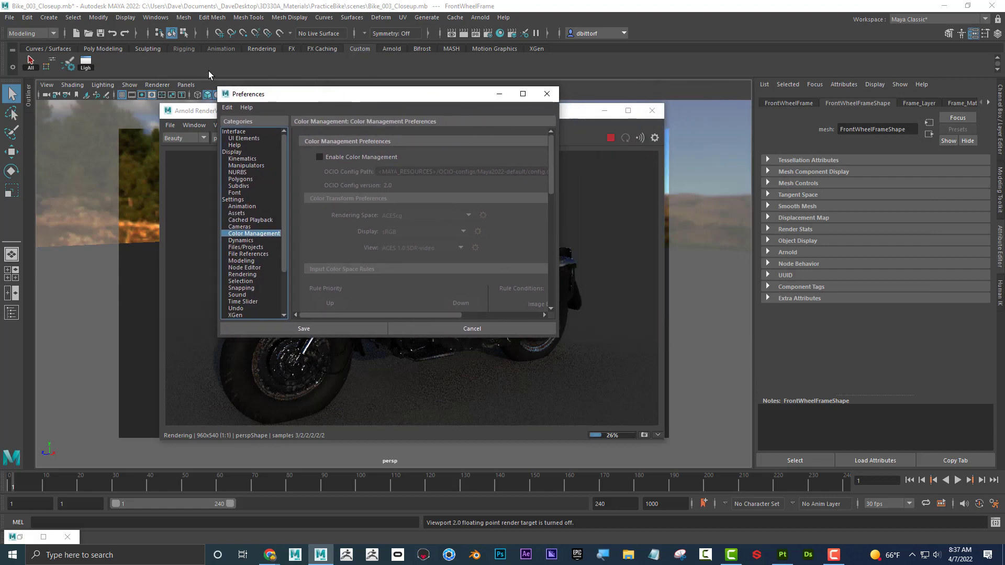
{"action": "left_click_drag", "start_coordinate": [579, 110], "coordinate": [490, 310]}
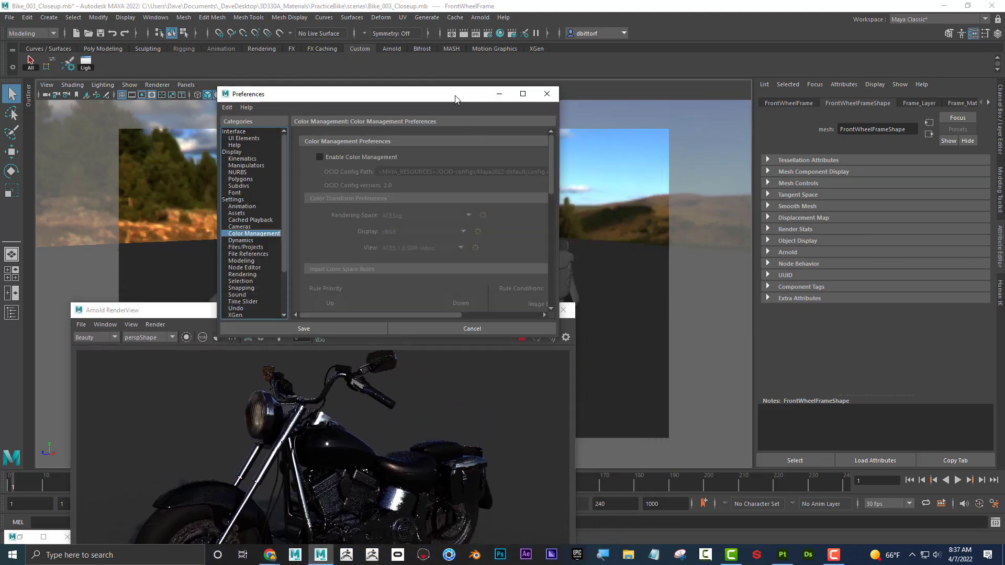
{"action": "left_click_drag", "start_coordinate": [456, 99], "coordinate": [235, 96]}
{"action": "left_click", "coordinate": [424, 252]}
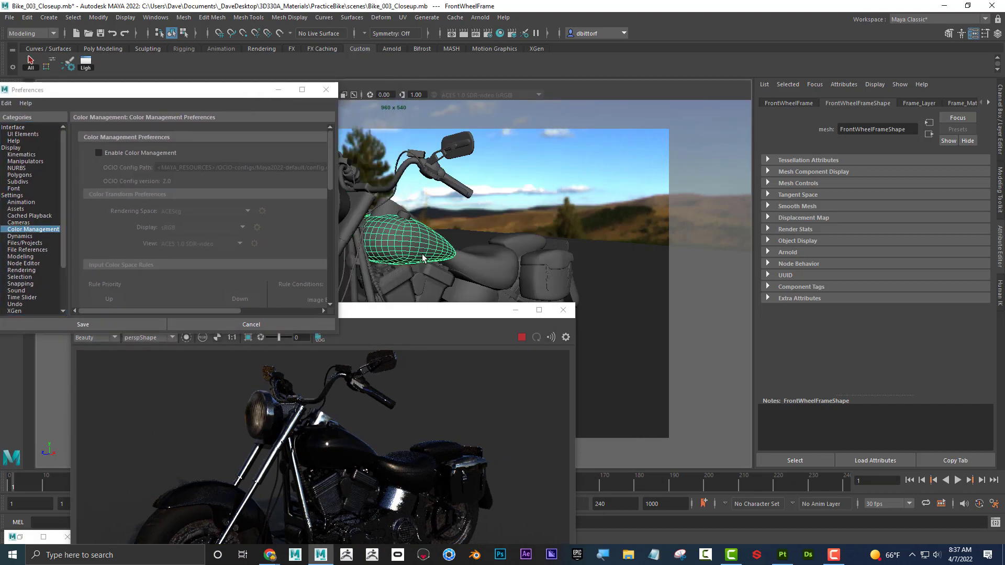
- Open Frame_Material's metalness texture node file2 and shift the Preferences window aside
{"action": "left_click", "coordinate": [923, 105]}
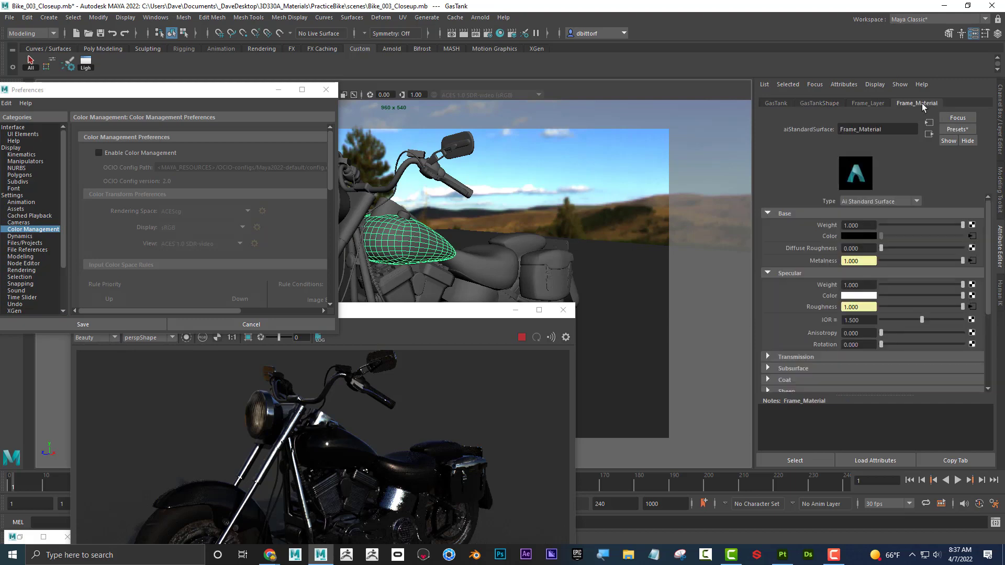
{"action": "left_click", "coordinate": [972, 260]}
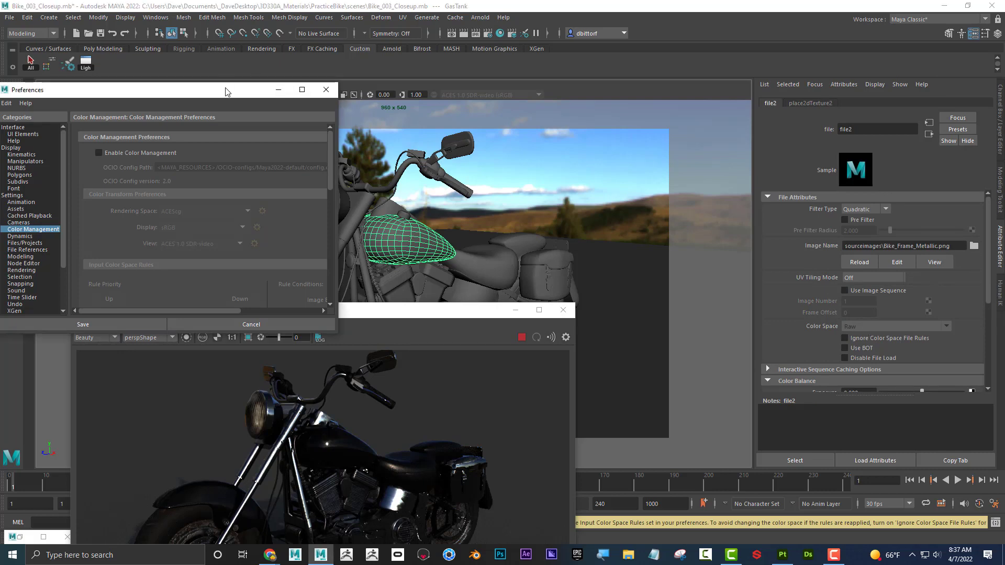
{"action": "left_click_drag", "start_coordinate": [65, 87], "coordinate": [191, 83]}
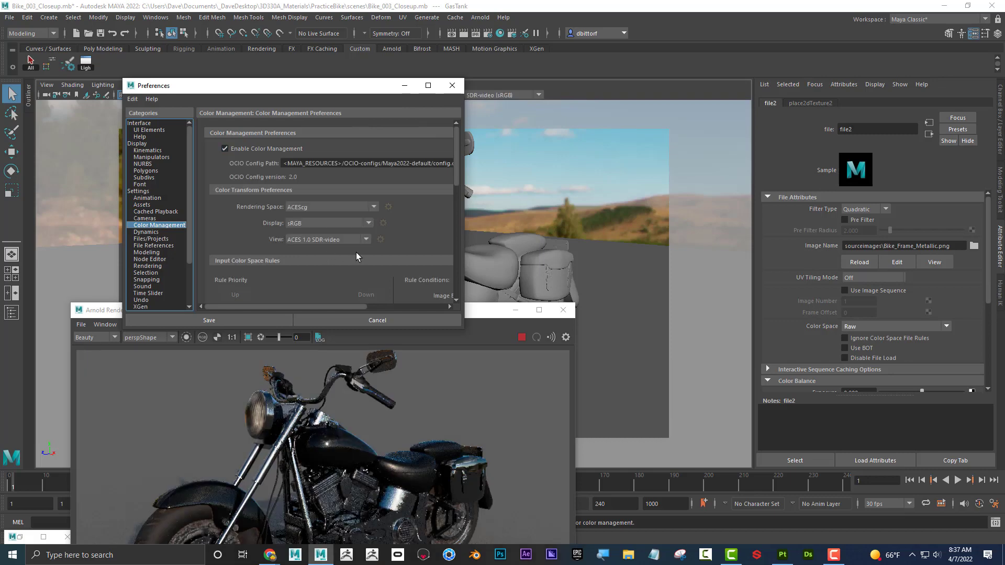
- Close Preferences, move the Arnold RenderView higher, and stop the IPR render
{"action": "left_click", "coordinate": [452, 87]}
{"action": "left_click_drag", "start_coordinate": [466, 316], "coordinate": [483, 120]}
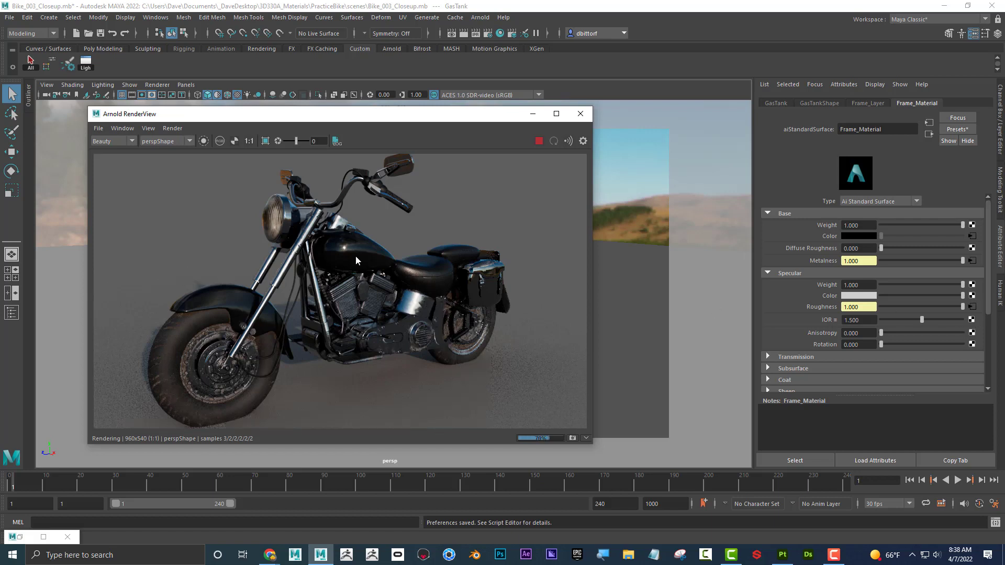
{"action": "left_click", "coordinate": [541, 145]}
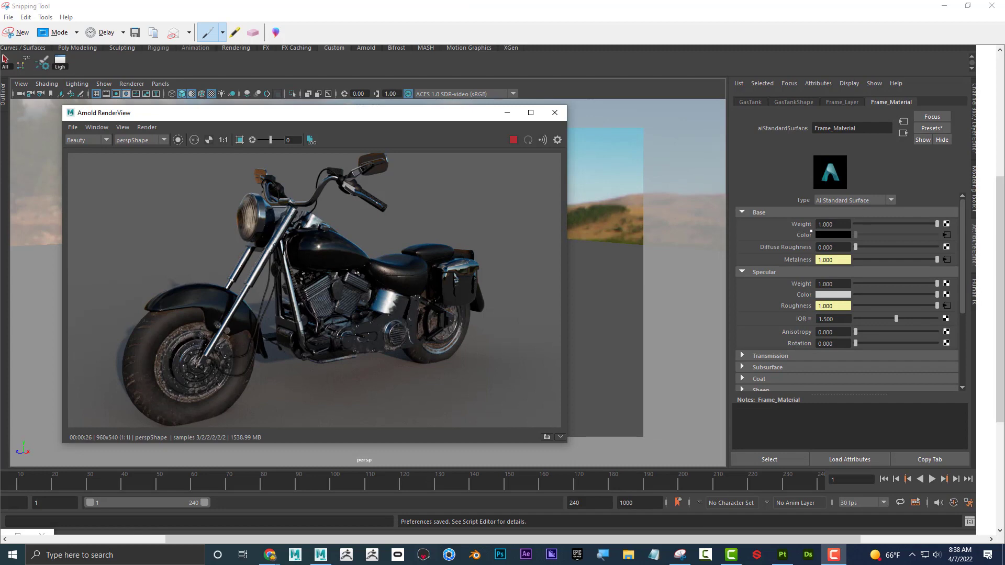
- Switch the Snipping Tool pen to red
{"action": "left_click", "coordinate": [796, 233]}
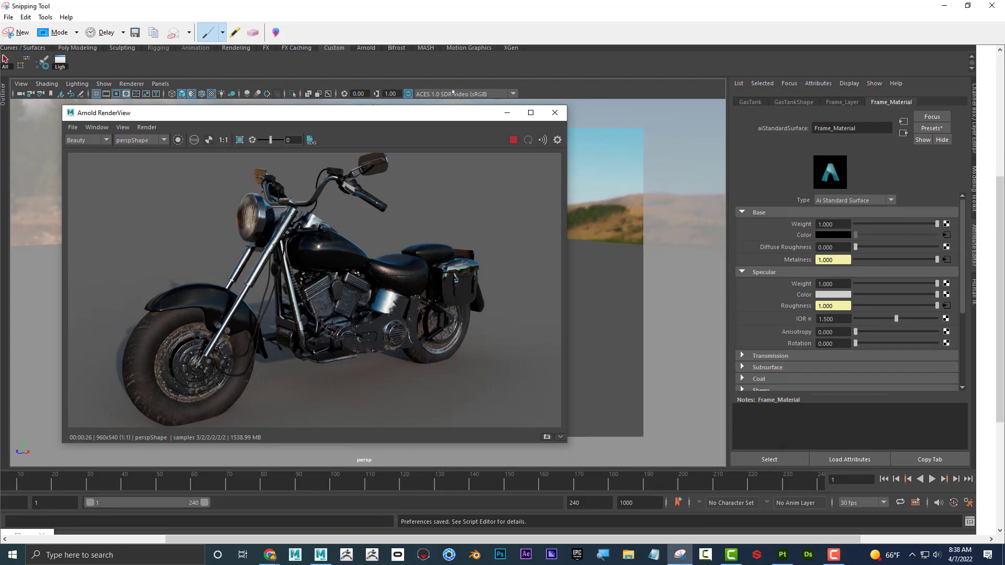
{"action": "left_click", "coordinate": [223, 32]}
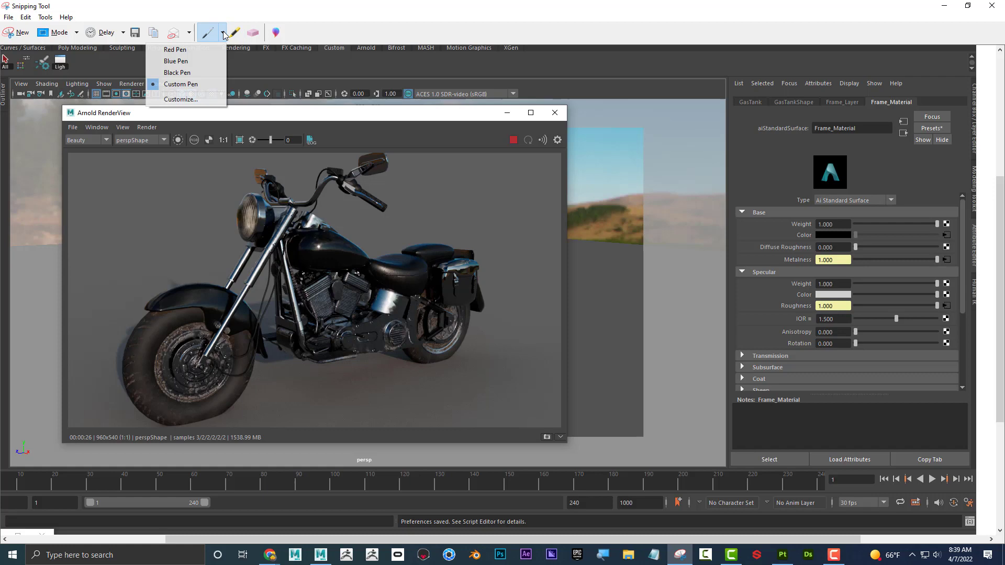
{"action": "left_click", "coordinate": [198, 50]}
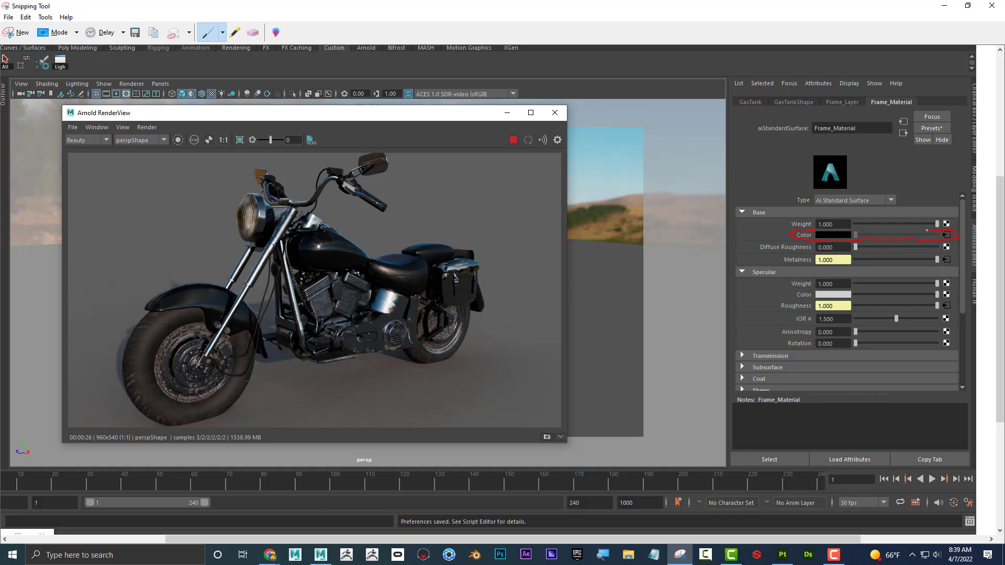
- Mark the base Color as sRGB and the maps below as raw, then close without saving
{"action": "left_click_drag", "start_coordinate": [867, 232], "coordinate": [694, 234]}
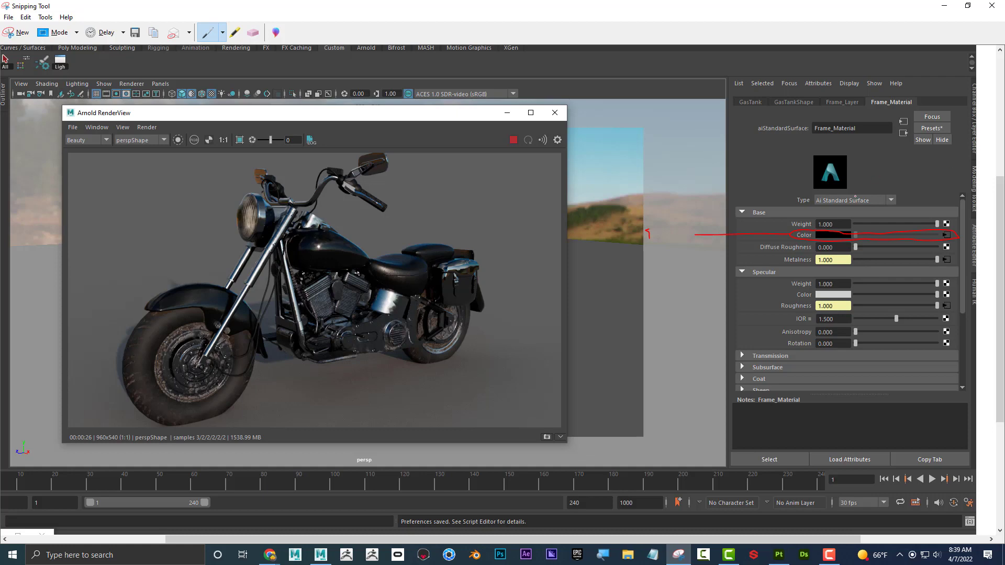
{"action": "mouse_move", "coordinate": [655, 236]}
{"action": "left_mouse_down"}
{"action": "mouse_move", "coordinate": [675, 221]}
{"action": "mouse_move", "coordinate": [680, 230]}
{"action": "mouse_move", "coordinate": [647, 230]}
{"action": "left_mouse_up"}
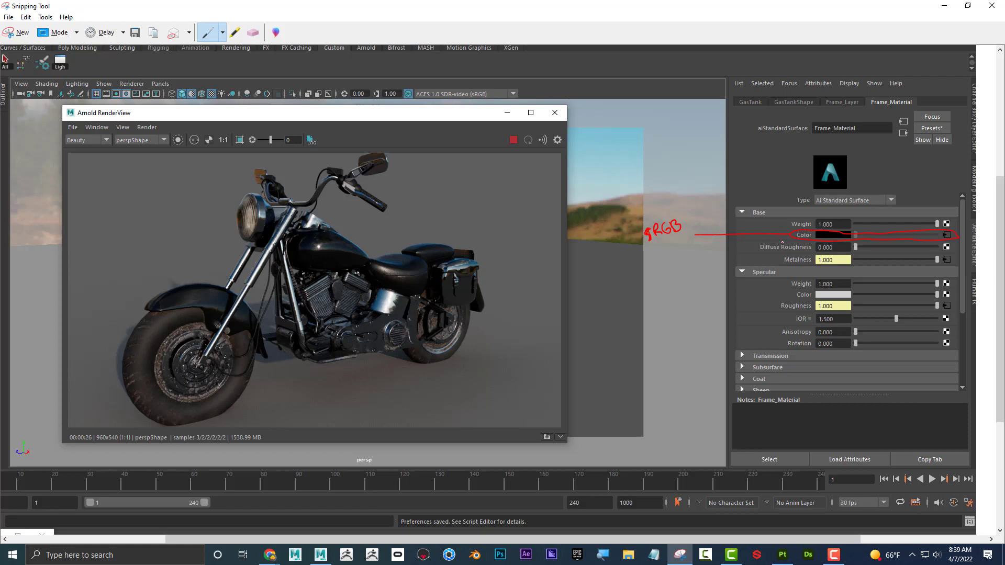
{"action": "left_click_drag", "start_coordinate": [773, 247], "coordinate": [748, 261]}
{"action": "mouse_move", "coordinate": [725, 319]}
{"action": "left_mouse_down"}
{"action": "mouse_move", "coordinate": [667, 320]}
{"action": "mouse_move", "coordinate": [684, 309]}
{"action": "mouse_move", "coordinate": [657, 337]}
{"action": "mouse_move", "coordinate": [697, 317]}
{"action": "left_mouse_up"}
{"action": "left_click_drag", "start_coordinate": [648, 249], "coordinate": [677, 235]}
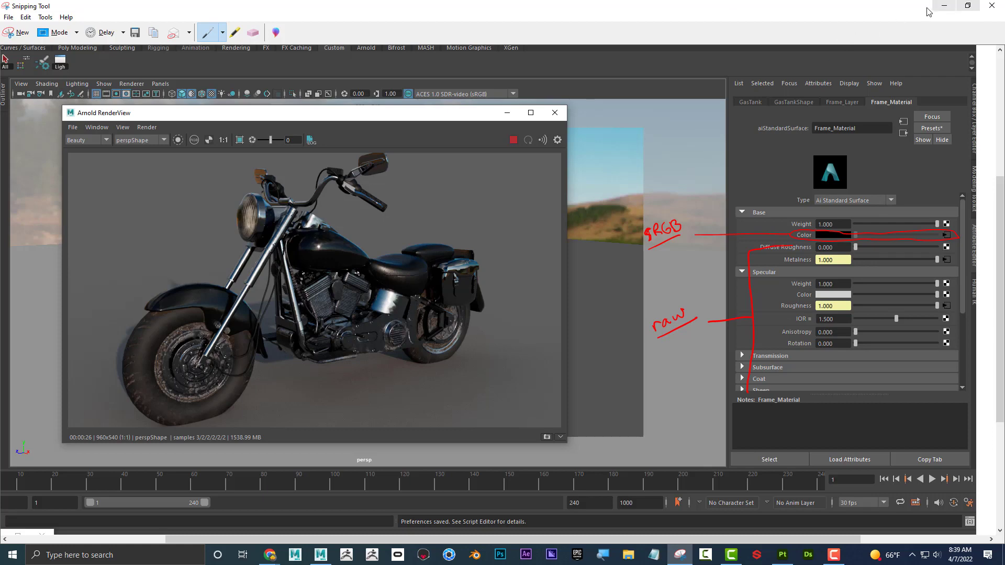
{"action": "left_click", "coordinate": [991, 5]}
{"action": "left_click", "coordinate": [544, 281]}
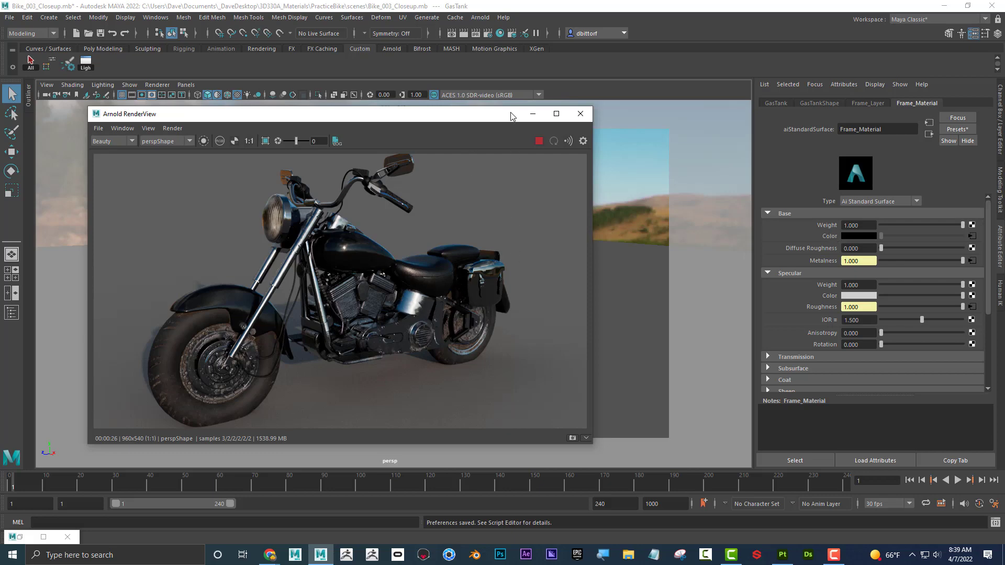
- Select the saddlebag lid and view its Basket_Visibility material
{"action": "left_click_drag", "start_coordinate": [511, 116], "coordinate": [399, 116]}
{"action": "left_click", "coordinate": [553, 259]}
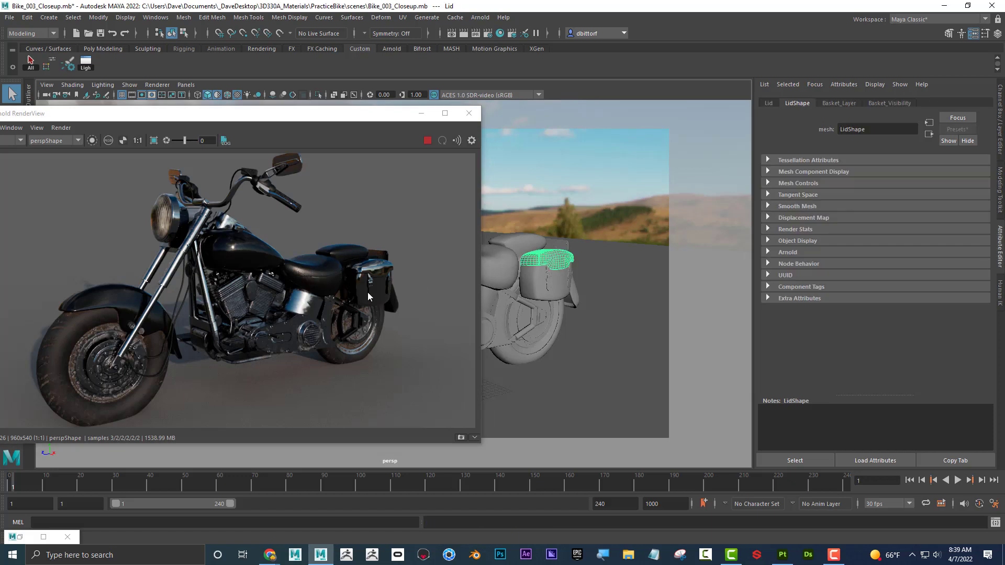
{"action": "left_click", "coordinate": [896, 103]}
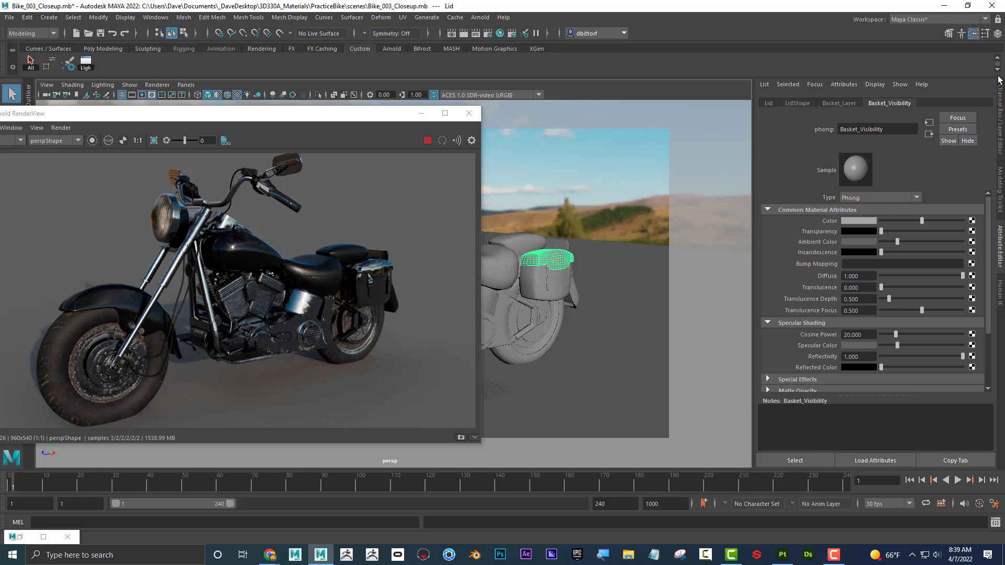
- Select all Basket_Layer objects and start assigning them a new material
{"action": "left_click", "coordinate": [1000, 99]}
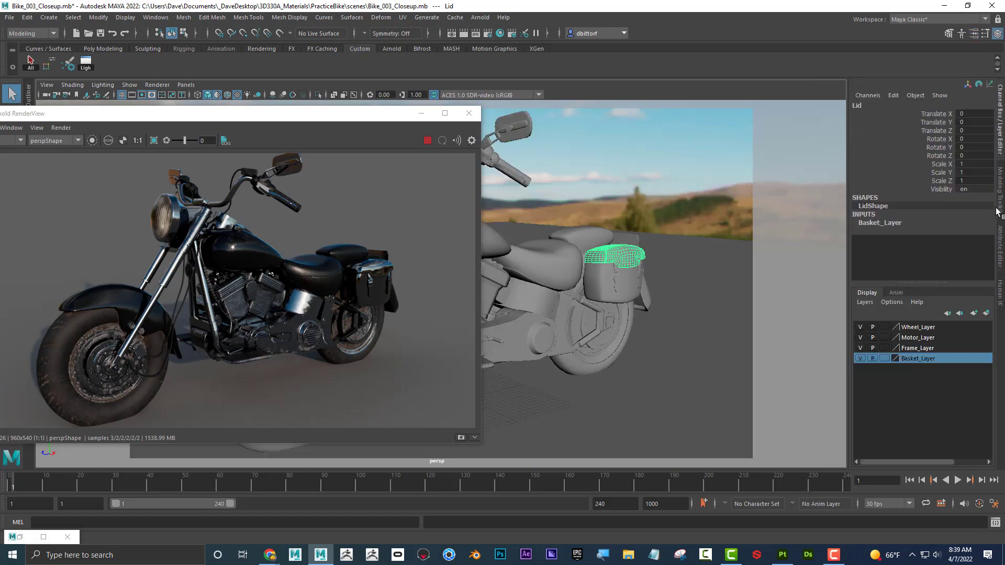
{"action": "right_click", "coordinate": [925, 358]}
{"action": "left_click", "coordinate": [937, 403]}
{"action": "right_click", "coordinate": [624, 258]}
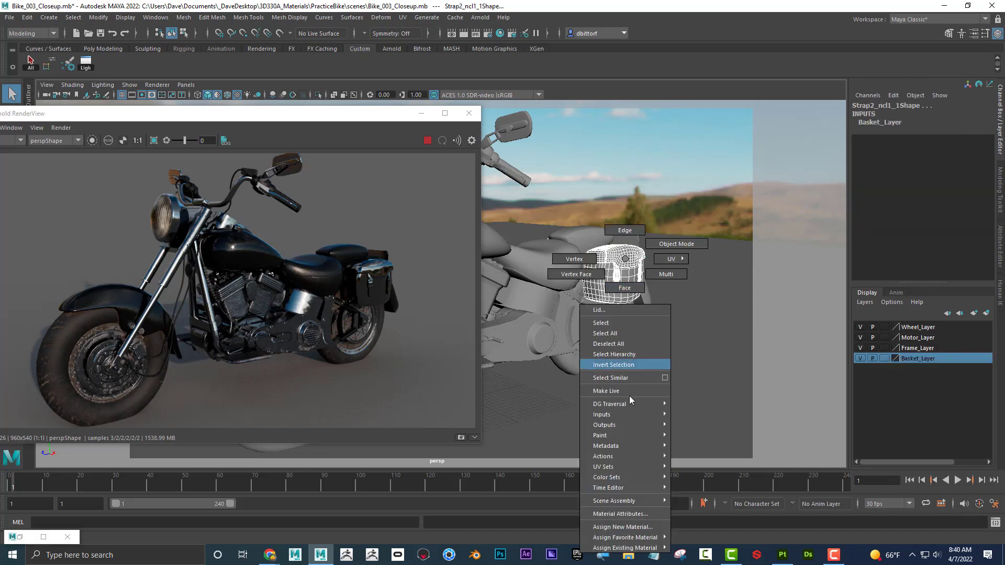
{"action": "left_click", "coordinate": [646, 530]}
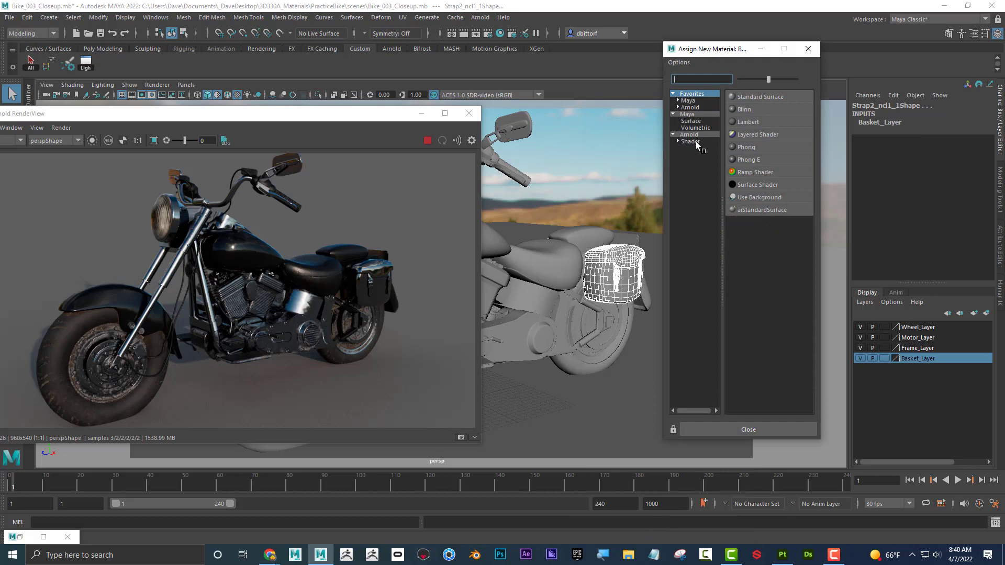
- Assign a new Arnold aiStandardSurface to the basket and view aiStandardSurface6
{"action": "left_click", "coordinate": [690, 141]}
{"action": "left_click", "coordinate": [769, 275]}
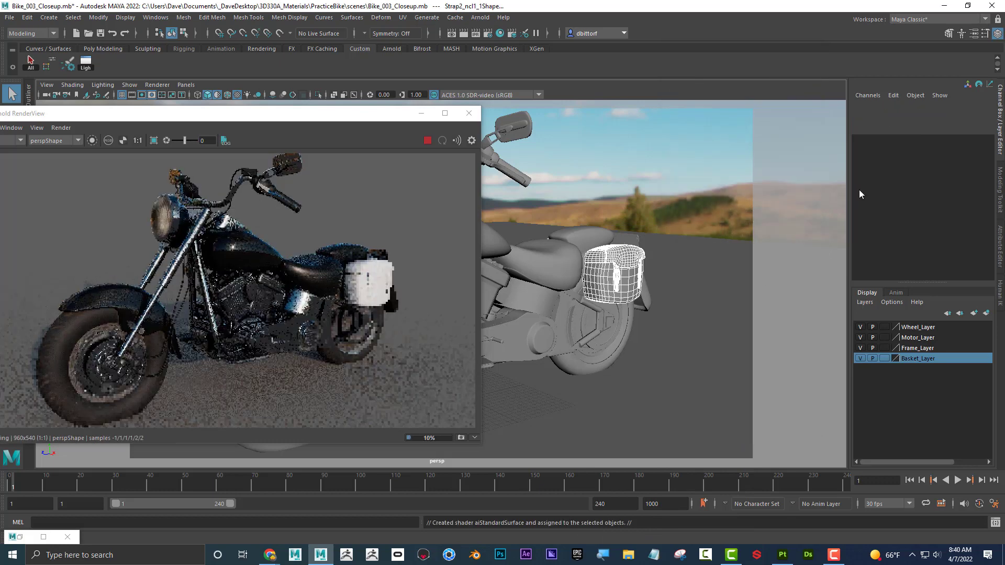
{"action": "key", "text": "ctrl+a"}
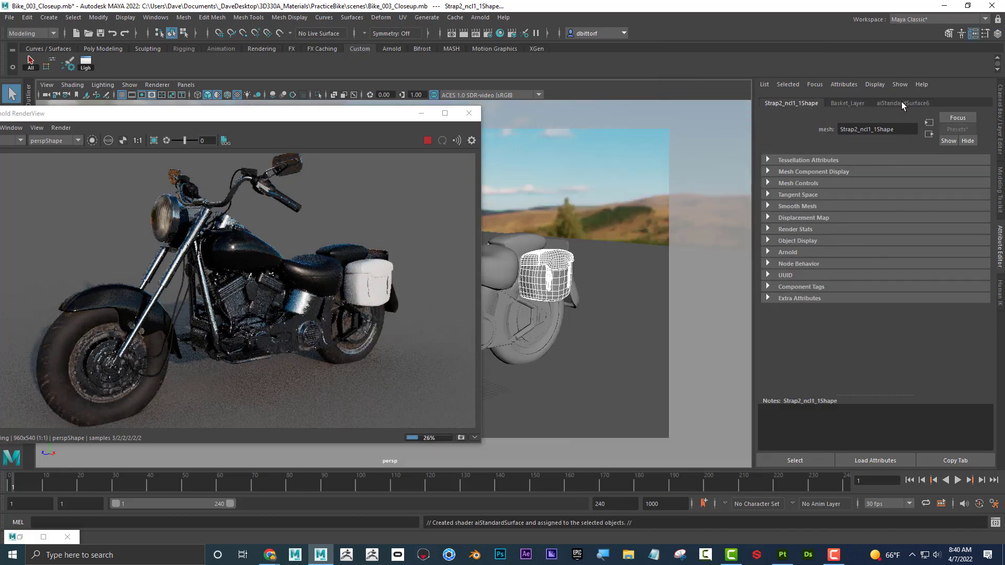
{"action": "left_click", "coordinate": [902, 103]}
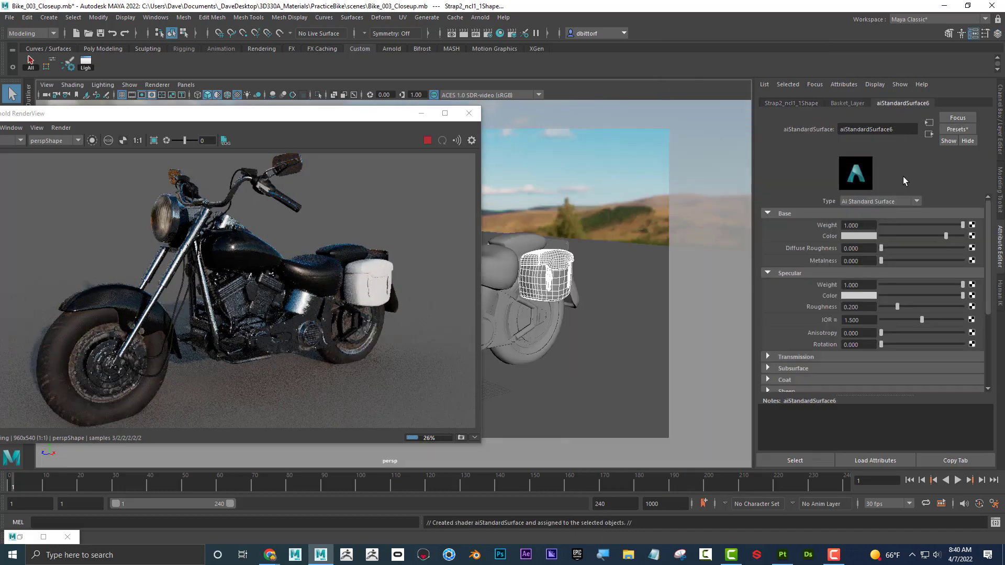
- Connect a file texture loading Bike_Basket_BaseColor.png to the base color
{"action": "left_click", "coordinate": [972, 235]}
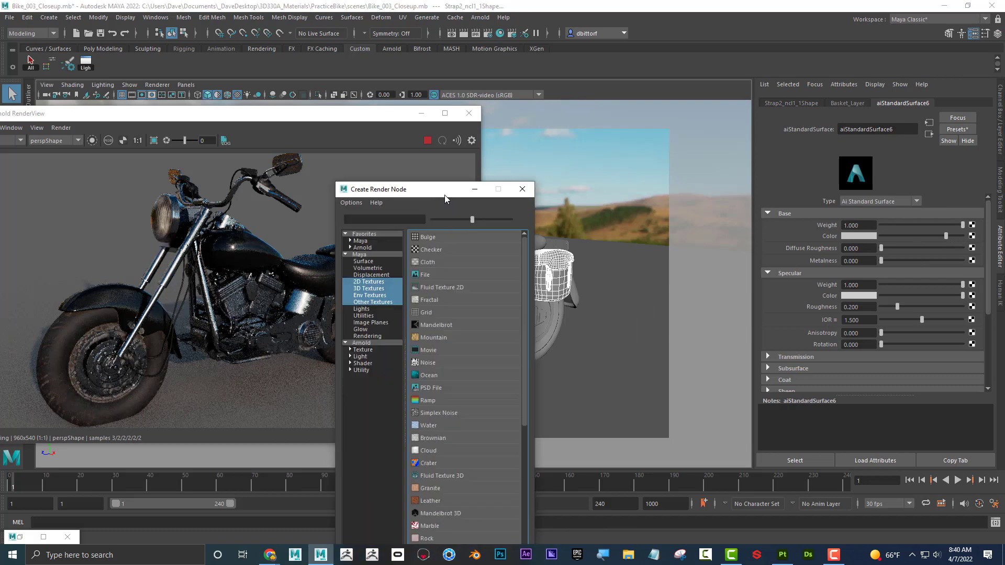
{"action": "left_click_drag", "start_coordinate": [447, 191], "coordinate": [635, 105]}
{"action": "left_click", "coordinate": [612, 188]}
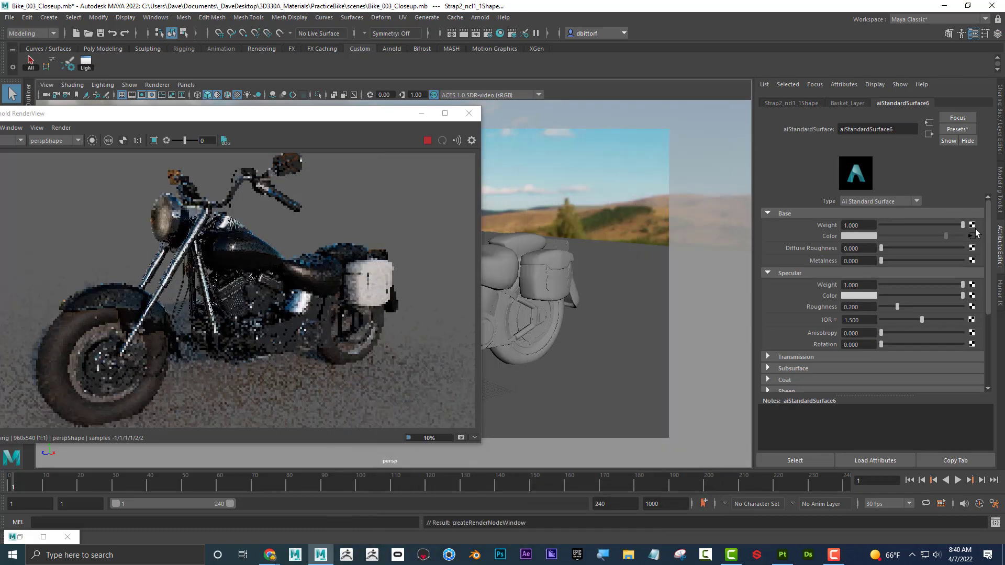
{"action": "left_click", "coordinate": [974, 246]}
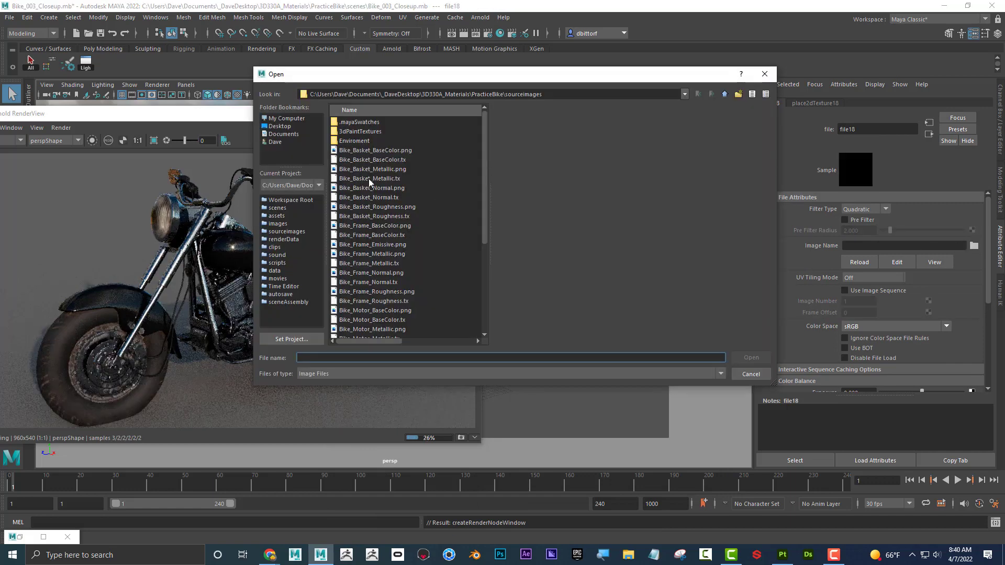
{"action": "left_click", "coordinate": [365, 151]}
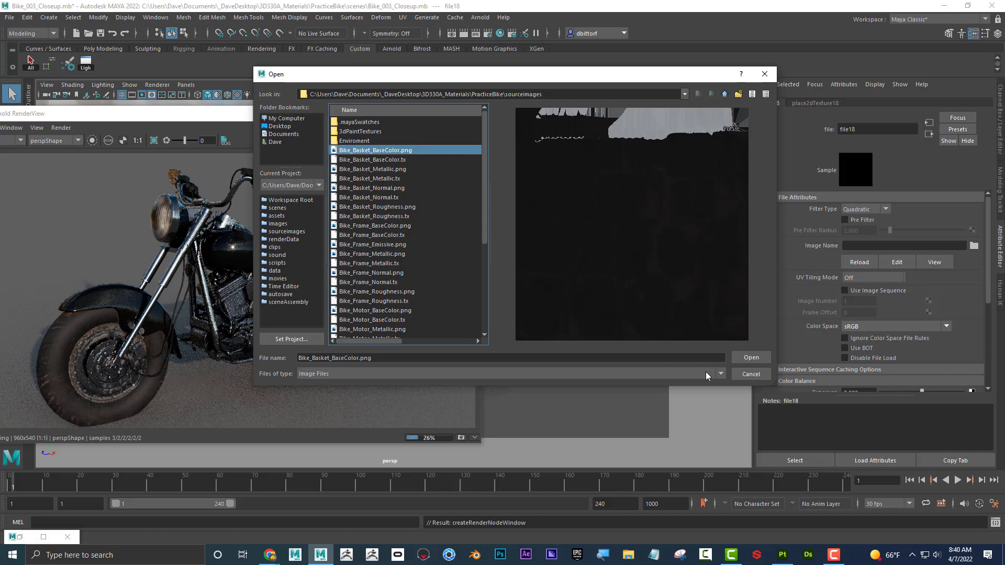
{"action": "left_click", "coordinate": [751, 357]}
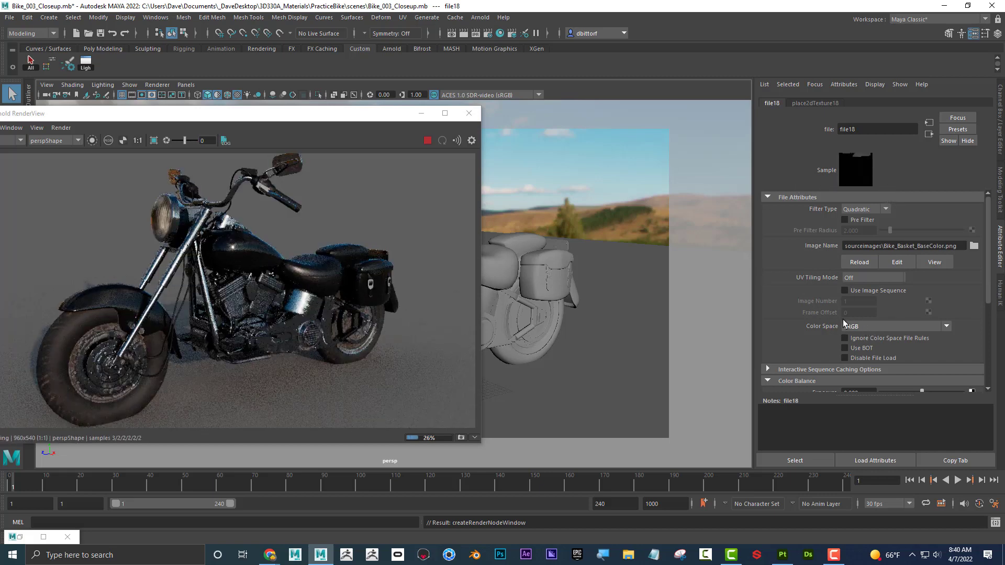
{"action": "left_click", "coordinate": [929, 134]}
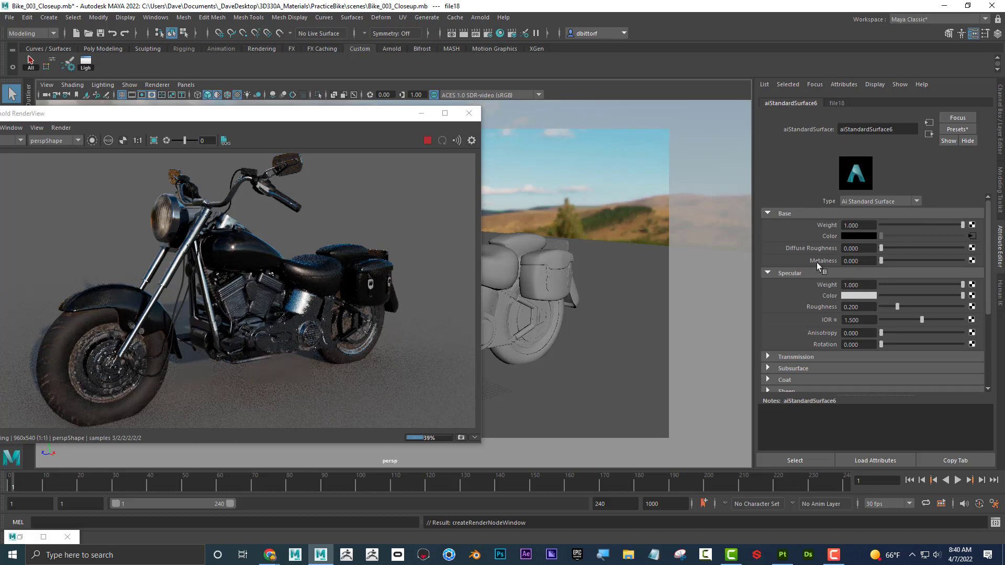
- Connect a file texture loading Bike_Basket_Metallic.png to the metalness
{"action": "left_click", "coordinate": [971, 260]}
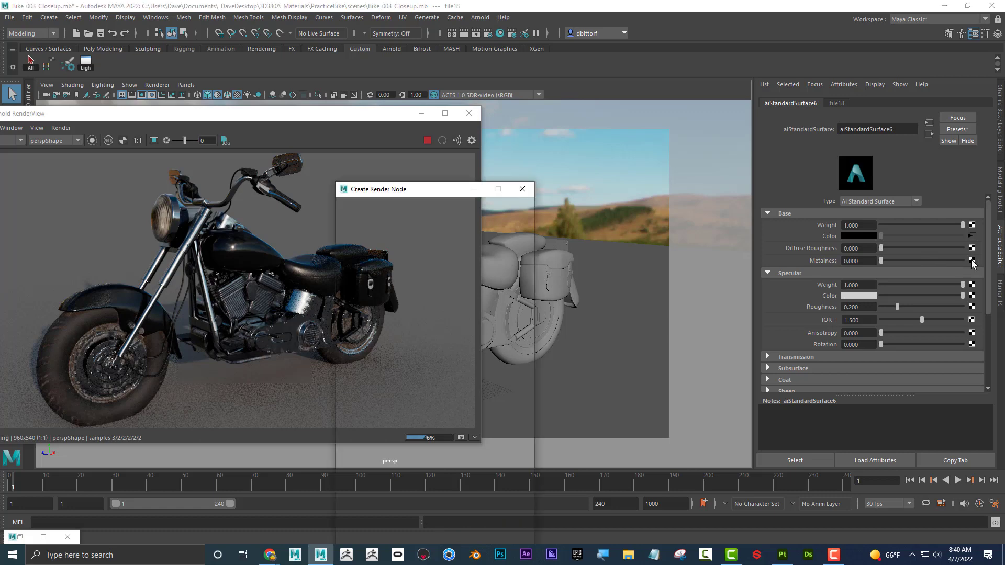
{"action": "left_click", "coordinate": [428, 275]}
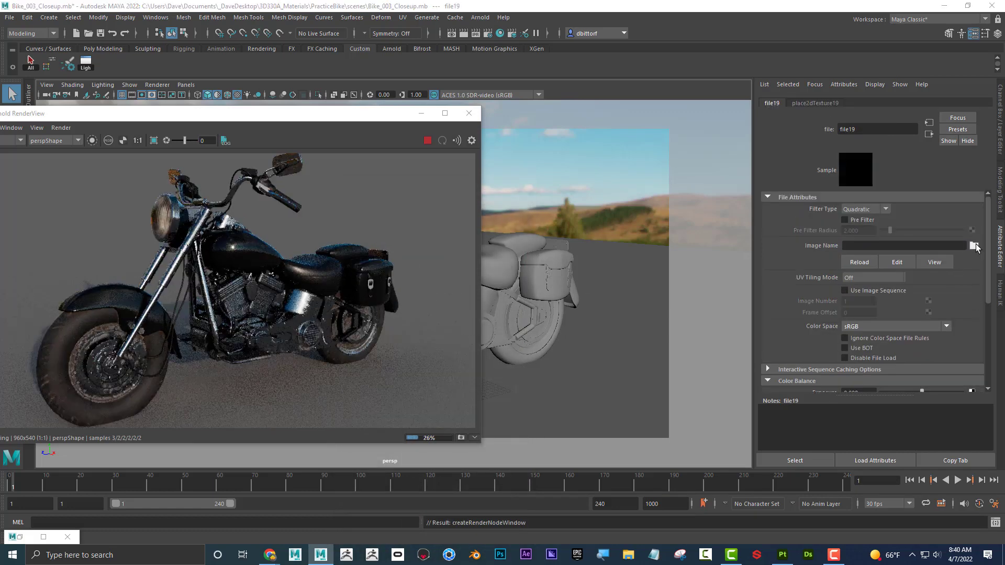
{"action": "left_click", "coordinate": [974, 245]}
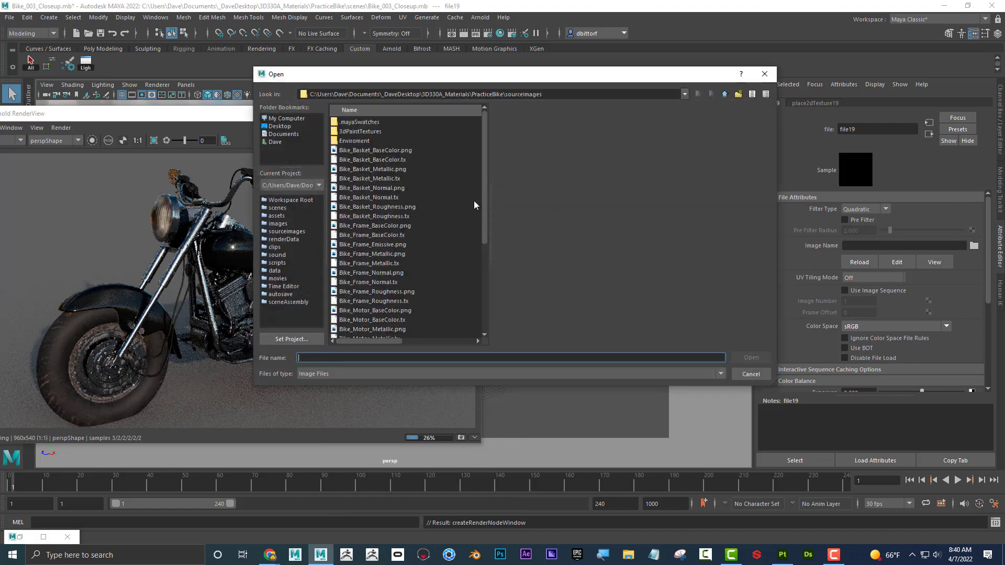
{"action": "left_click", "coordinate": [381, 169]}
{"action": "left_click", "coordinate": [750, 356]}
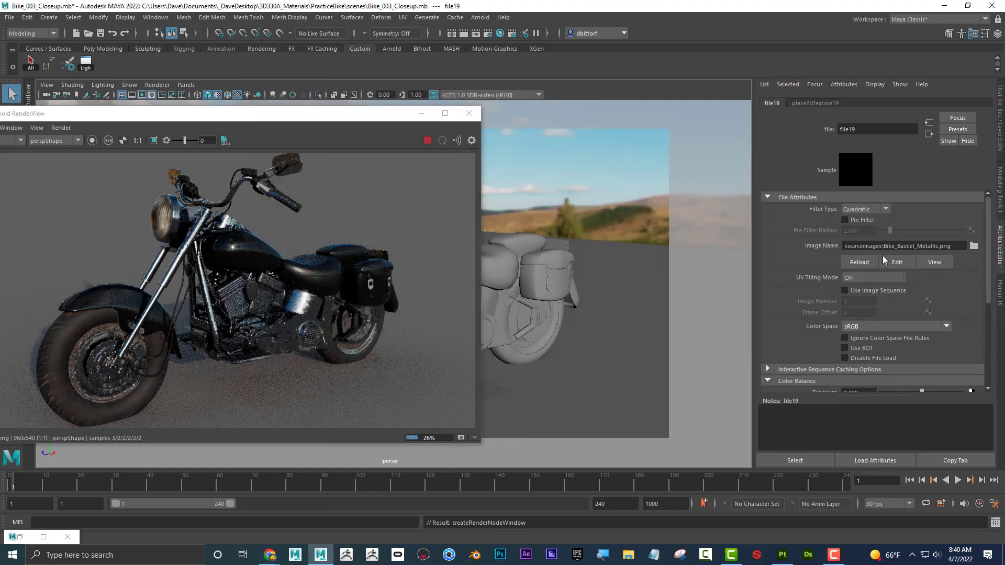
- Set the metallic texture's color space to Raw and enable Alpha Is Luminance
{"action": "left_click", "coordinate": [940, 328]}
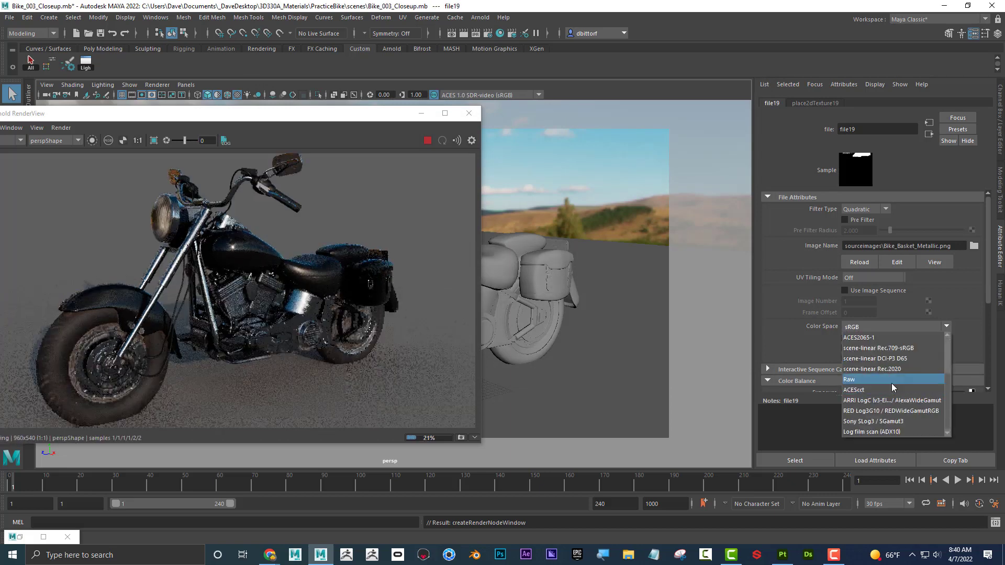
{"action": "left_click", "coordinate": [891, 381]}
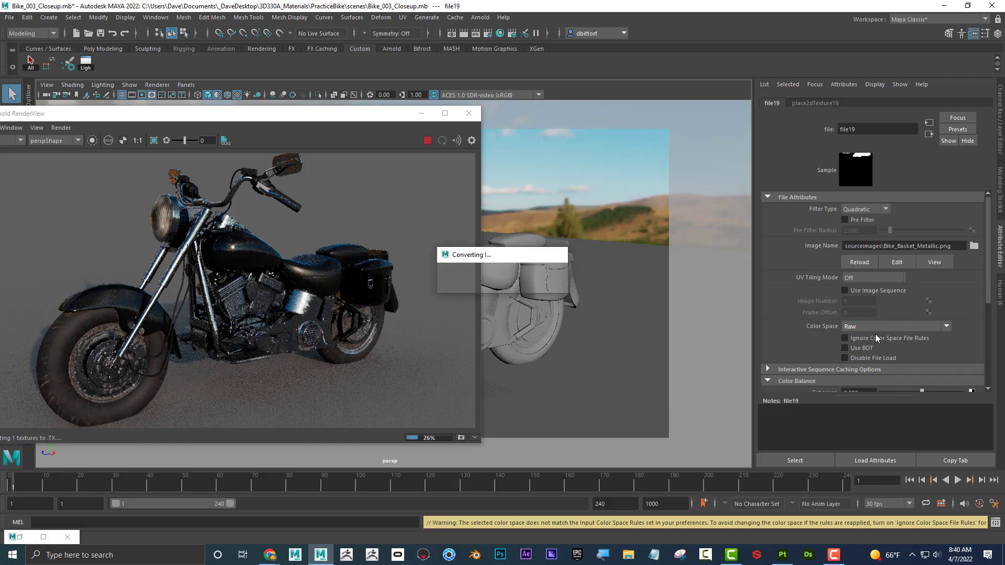
{"action": "scroll", "coordinate": [875, 334], "scroll_direction": "down", "scroll_amount": 2}
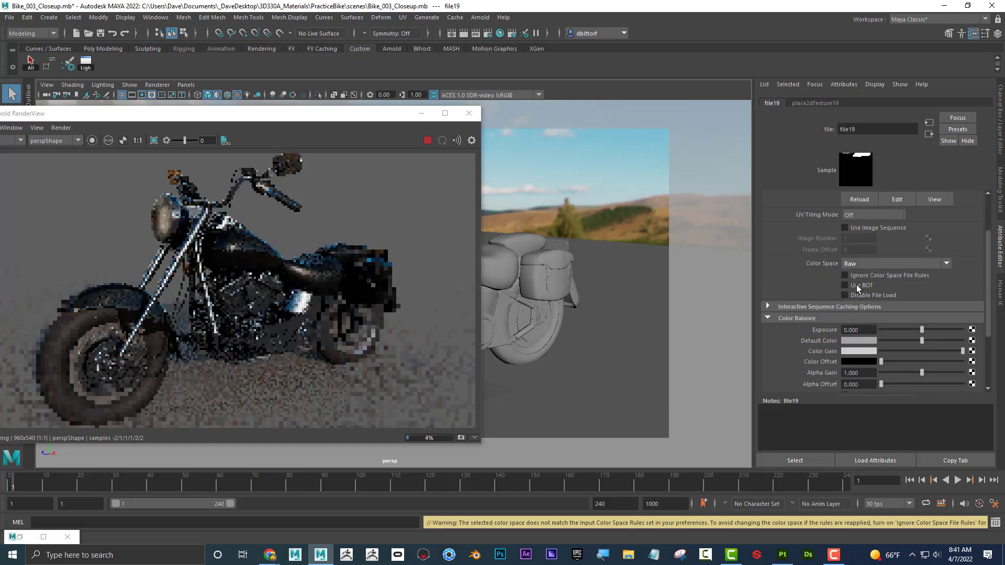
{"action": "scroll", "coordinate": [842, 309], "scroll_direction": "down", "scroll_amount": 3}
{"action": "left_click", "coordinate": [844, 305]}
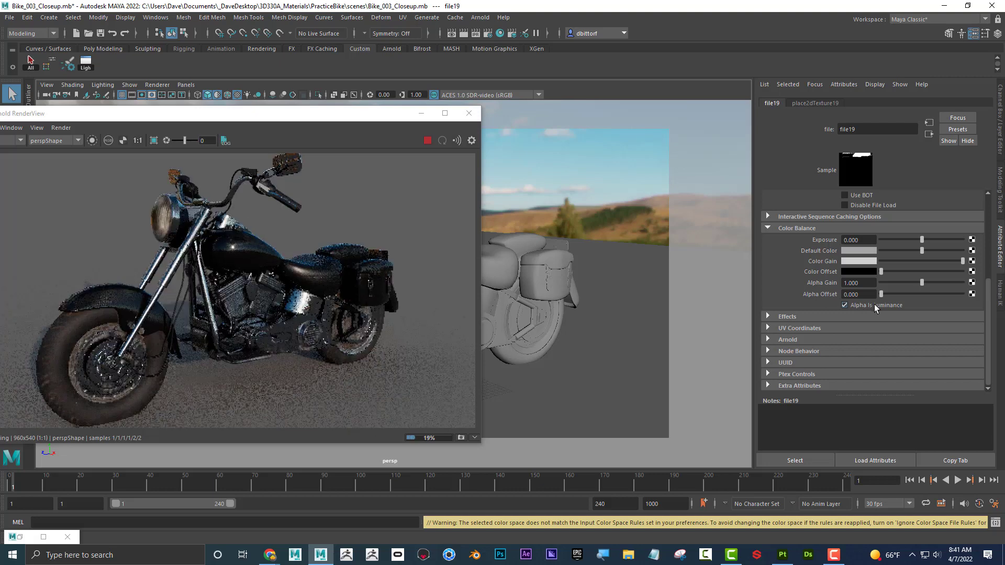
{"action": "scroll", "coordinate": [875, 306], "scroll_direction": "up", "scroll_amount": 2}
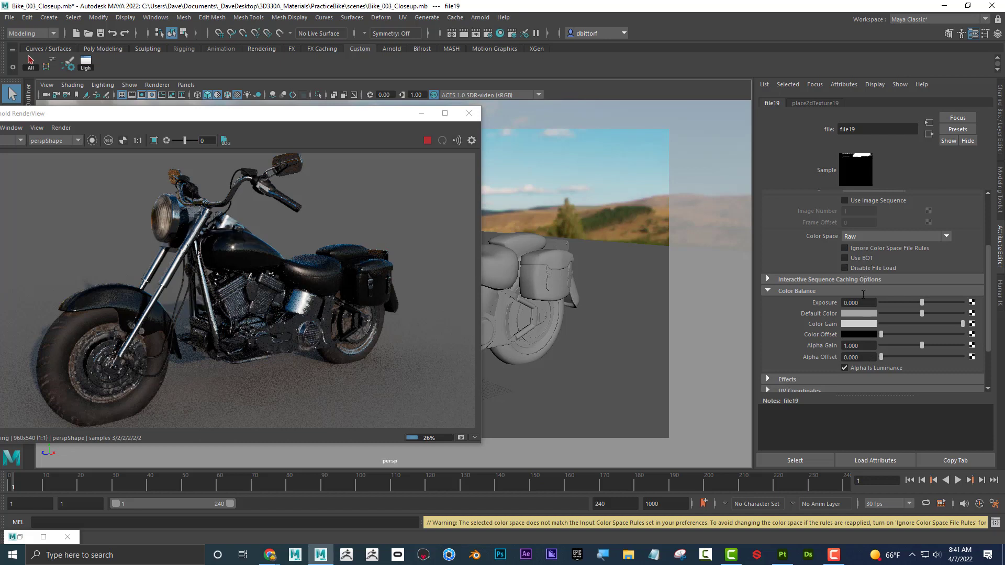
{"action": "scroll", "coordinate": [935, 209], "scroll_direction": "up", "scroll_amount": 2}
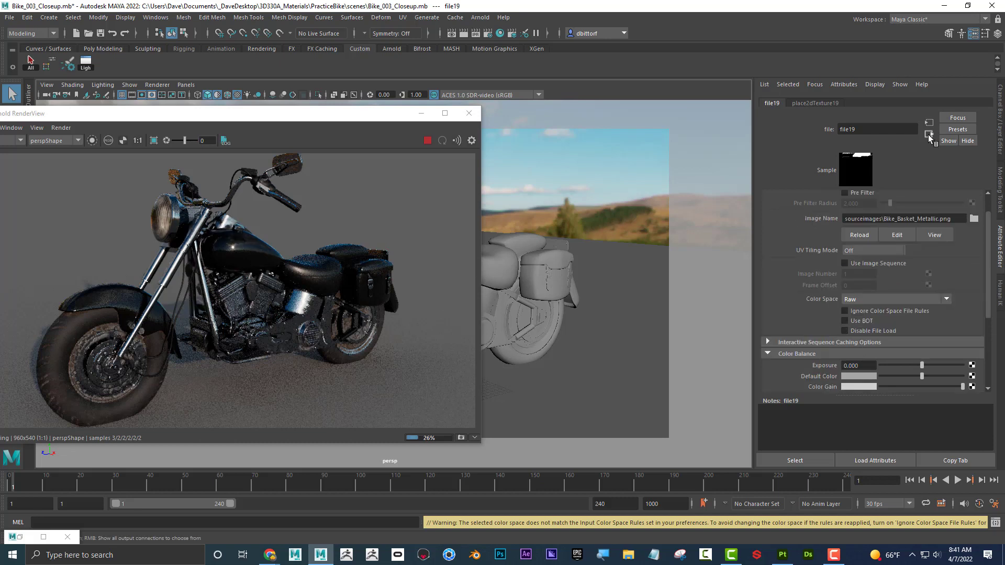
- Connect a file texture loading Bike_Basket_Roughness.png to aiStandardSurface6's specular roughness
{"action": "left_click", "coordinate": [929, 134]}
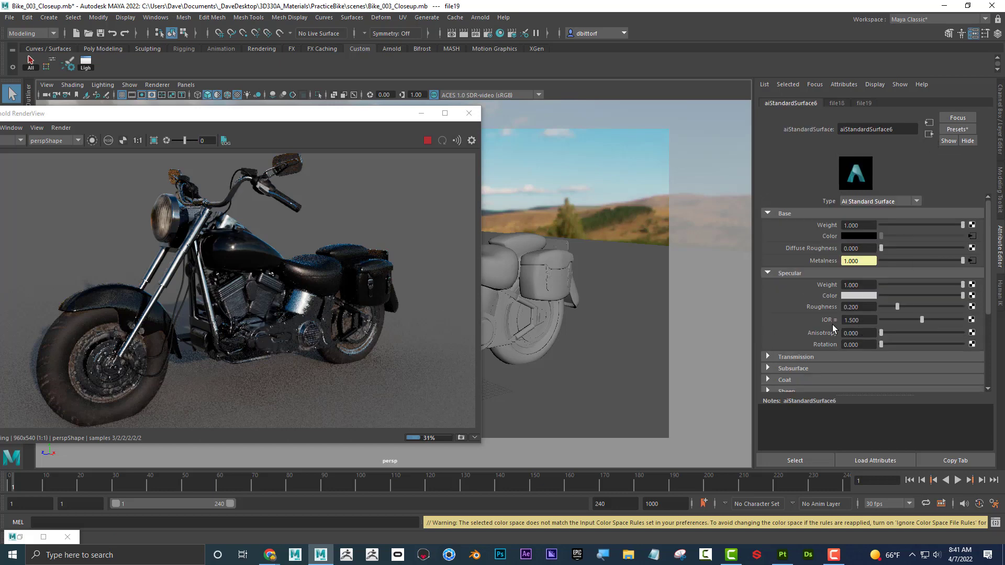
{"action": "left_click", "coordinate": [971, 307]}
{"action": "left_click_drag", "start_coordinate": [436, 188], "coordinate": [586, 161]}
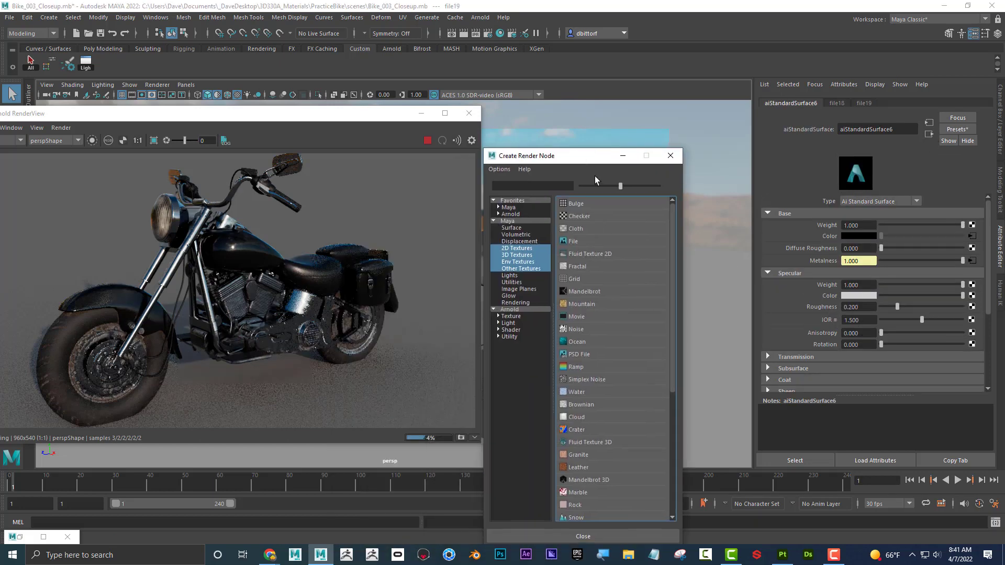
{"action": "left_click", "coordinate": [645, 242]}
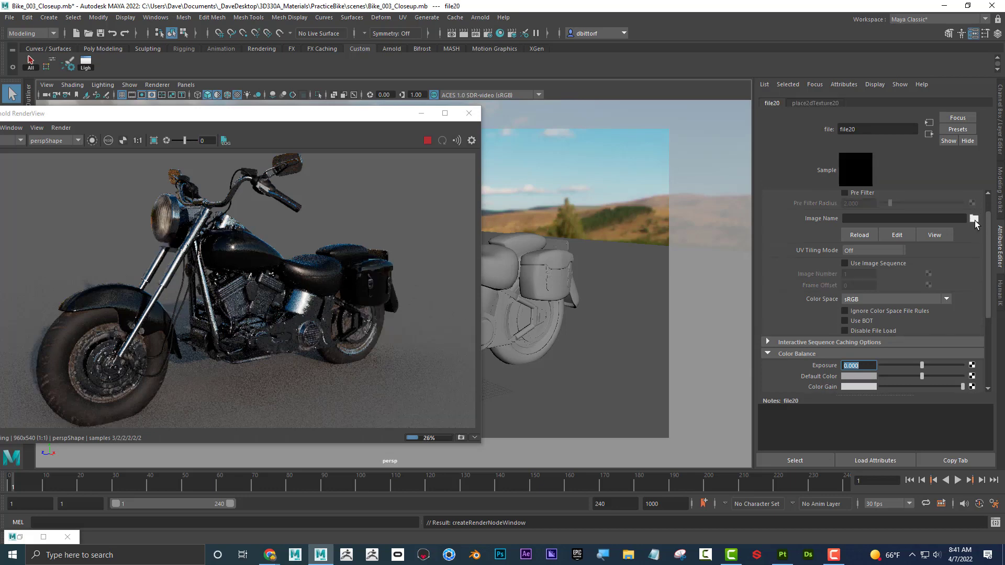
{"action": "left_click", "coordinate": [974, 219]}
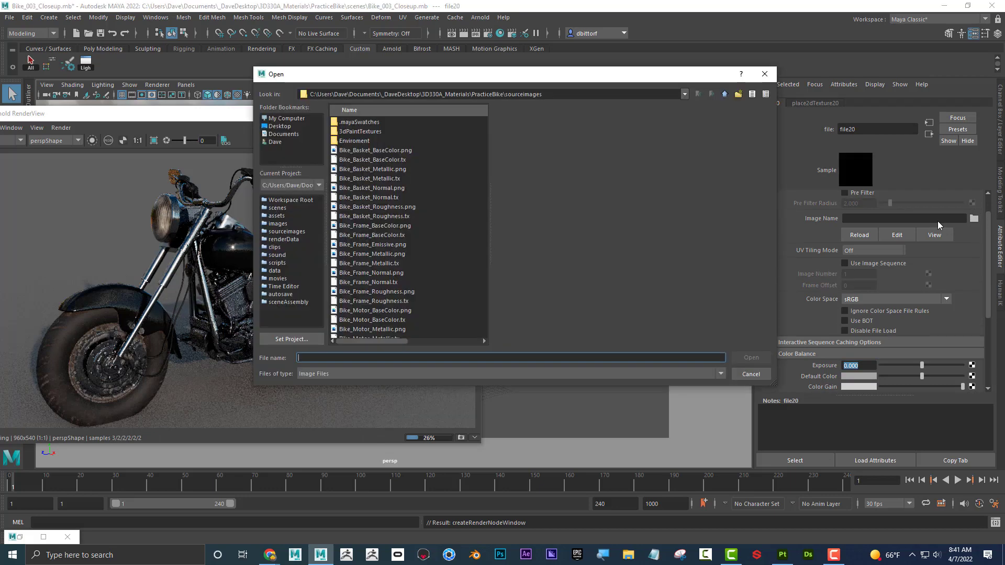
{"action": "left_click", "coordinate": [367, 208]}
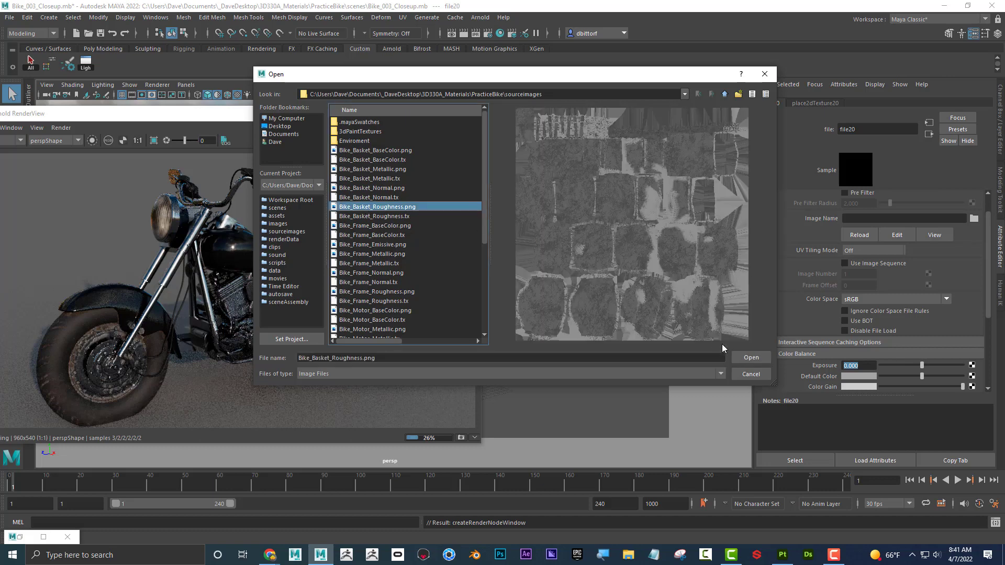
{"action": "left_click", "coordinate": [751, 358]}
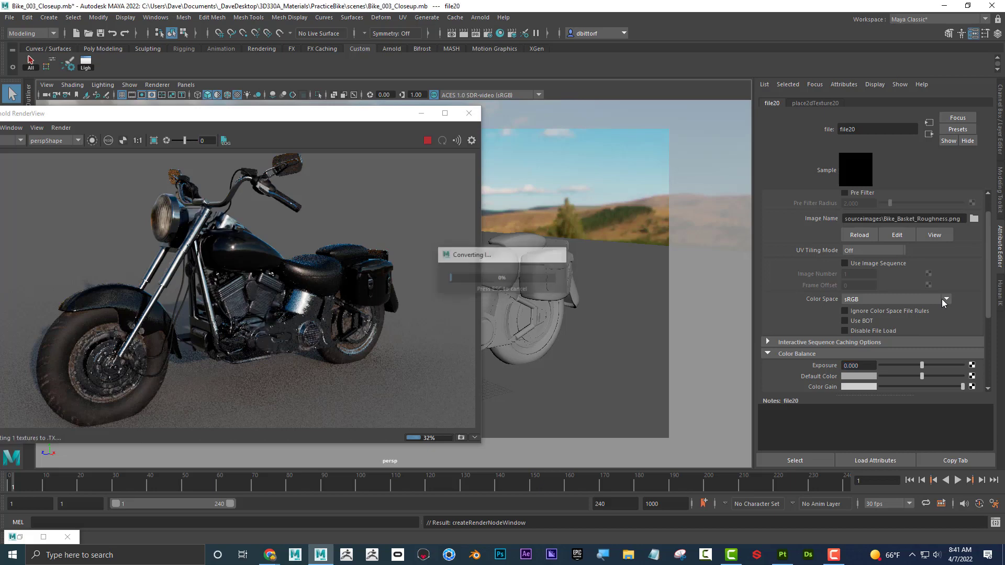
- Set the roughness texture's color space to Raw
{"action": "left_click", "coordinate": [941, 298]}
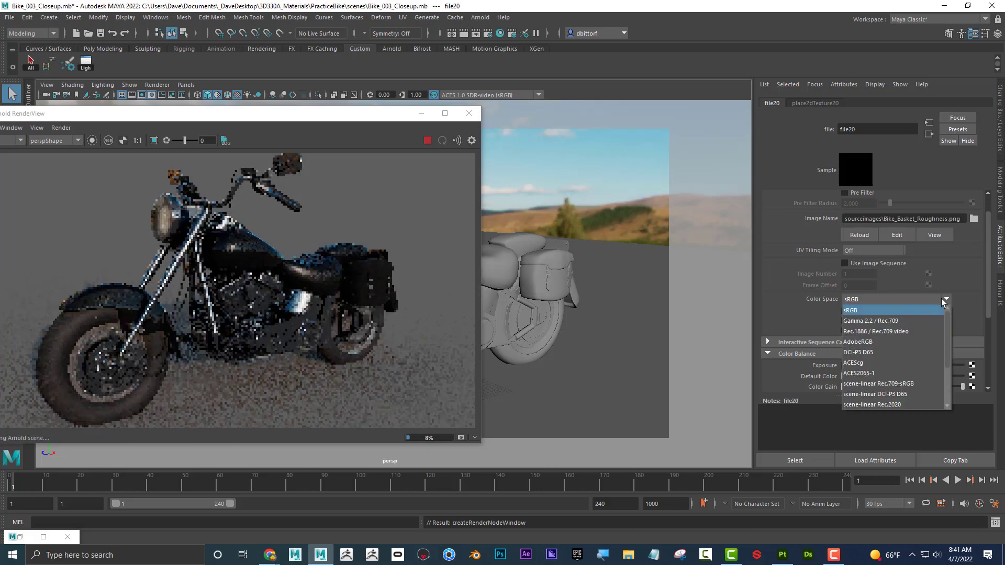
{"action": "left_click", "coordinate": [889, 303]}
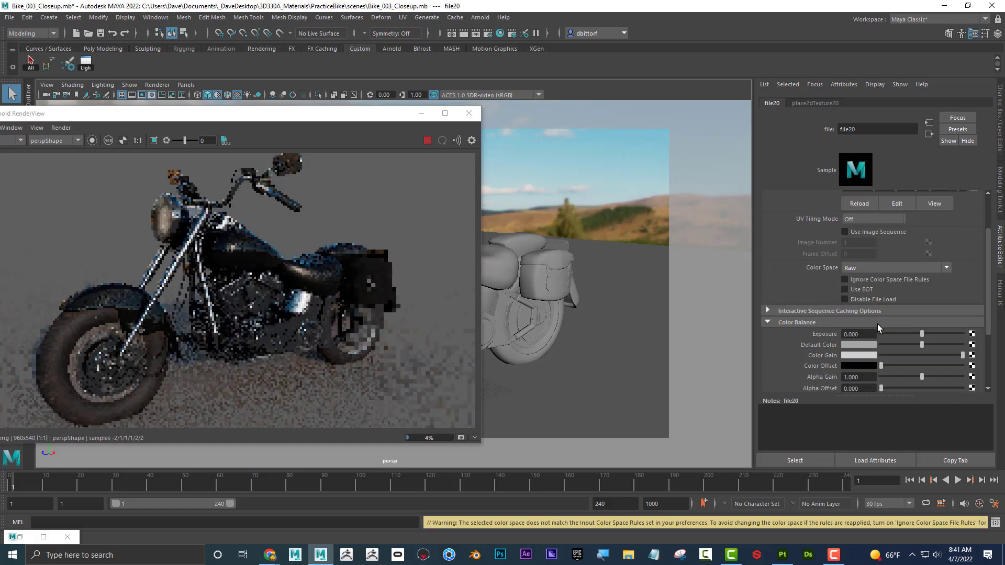
{"action": "scroll", "coordinate": [877, 325], "scroll_direction": "down", "scroll_amount": 3}
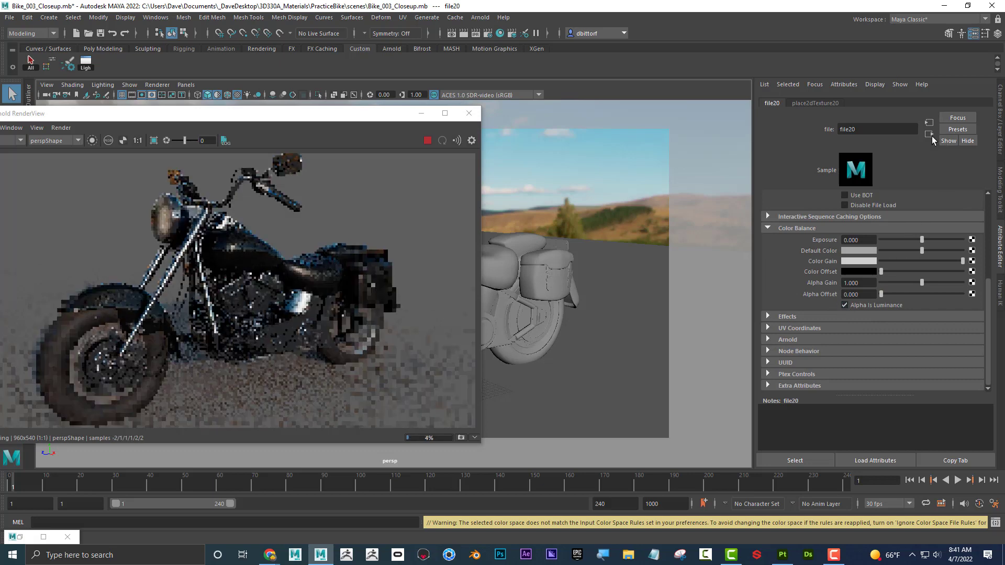